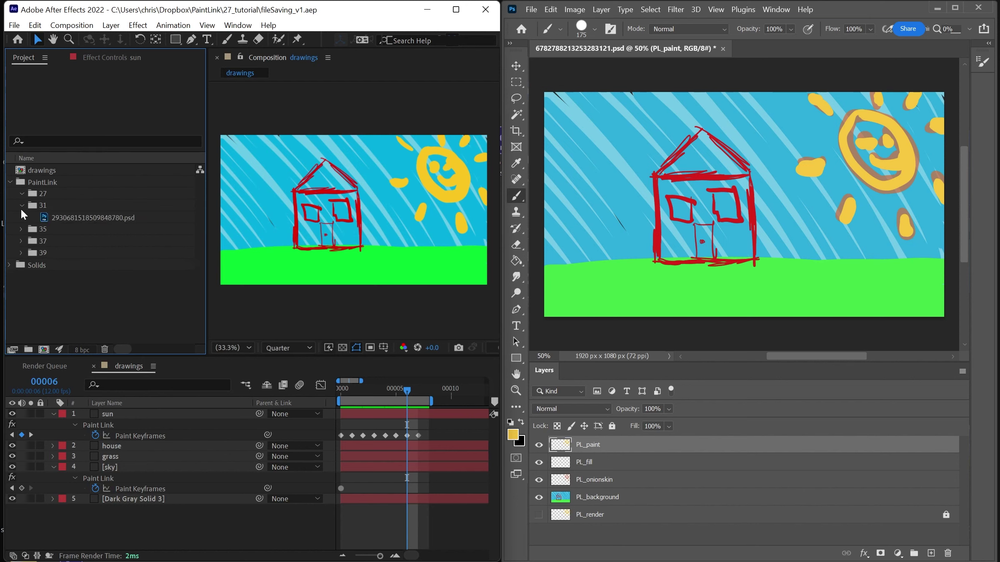
# - Expand the 35, 37 and 39 subfolders of the PaintLink folder in the project
pyautogui.click(21, 229)
pyautogui.click(22, 253)
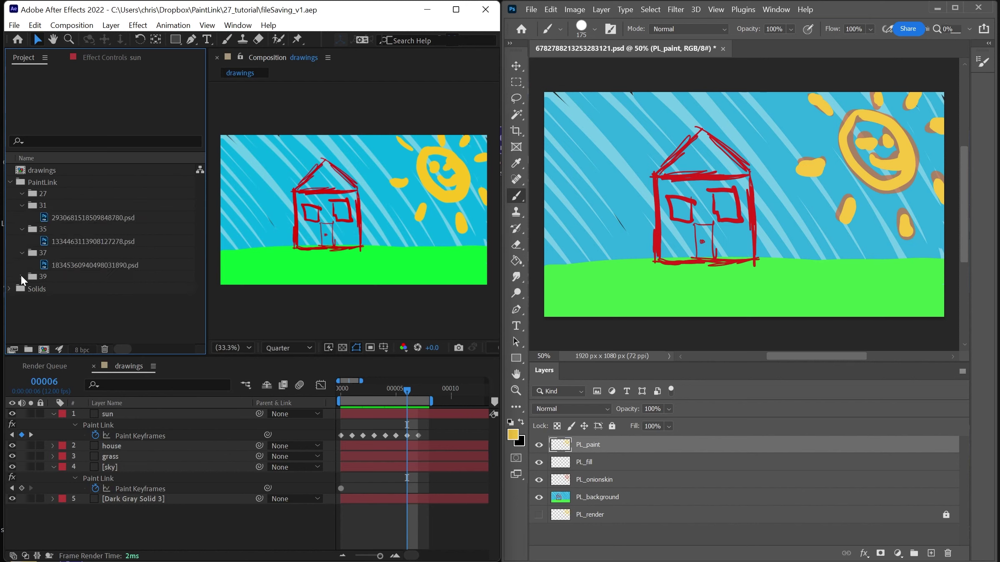
pyautogui.click(21, 276)
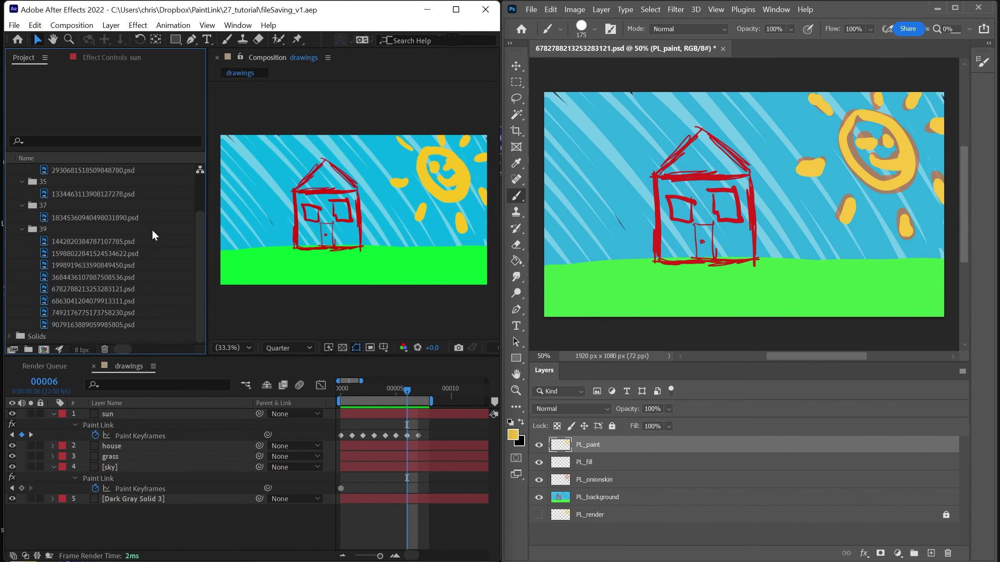
# - Reveal the PSD file from PaintLink subfolder 31 in File Explorer
pyautogui.scroll(3, 152, 229)
pyautogui.click(104, 216)
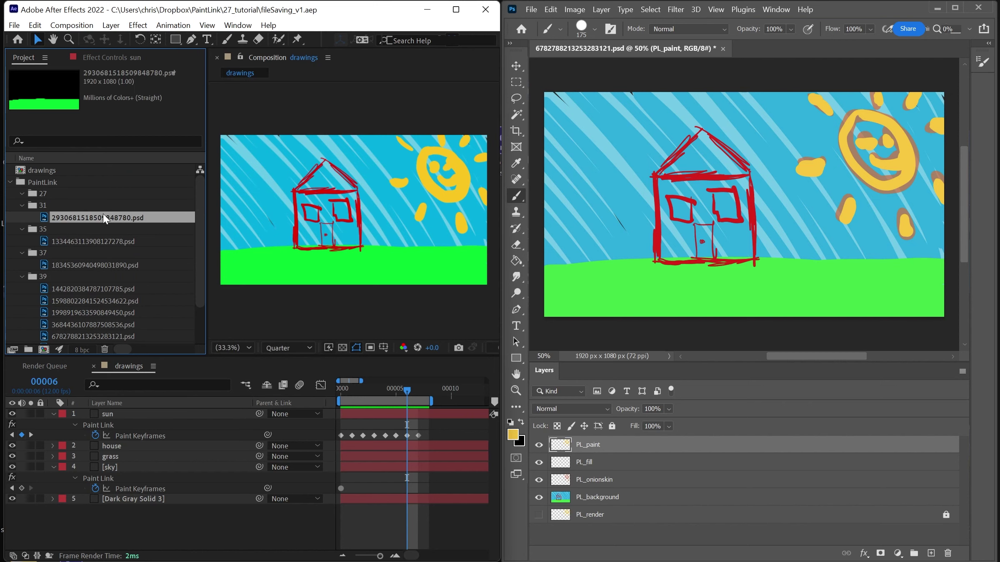
pyautogui.rightClick(105, 218)
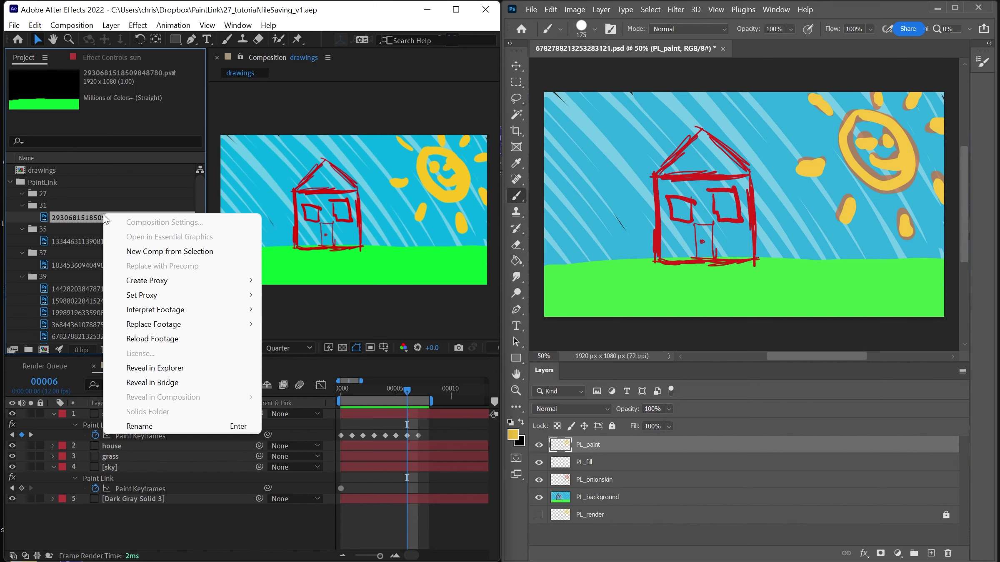
pyautogui.click(175, 368)
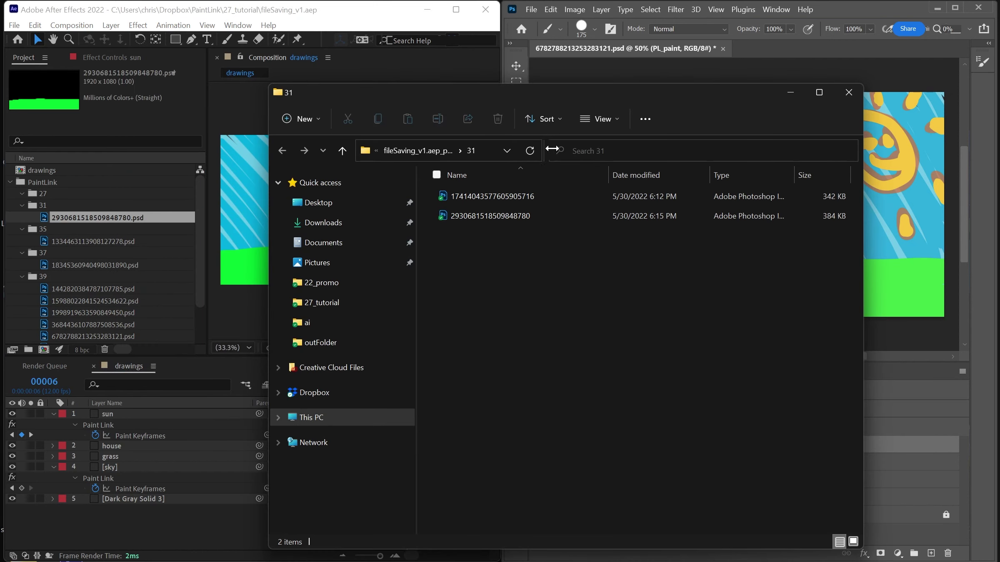
# - Browse from 27_tutorial into fileSaving_v1.aep_paintlink, check the contents of folder 35, and return to the paintlink folder
pyautogui.click(451, 147)
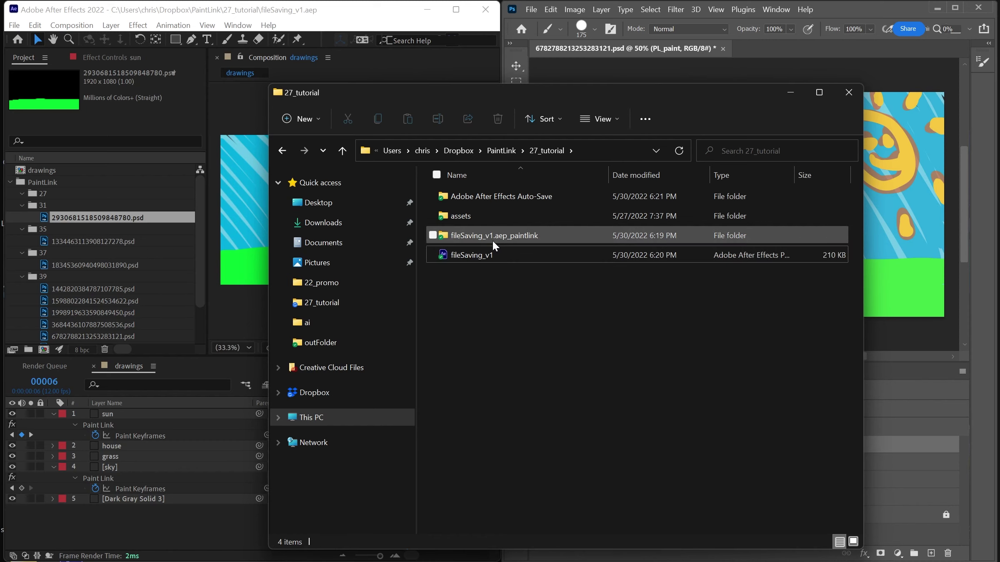
pyautogui.doubleClick(542, 239)
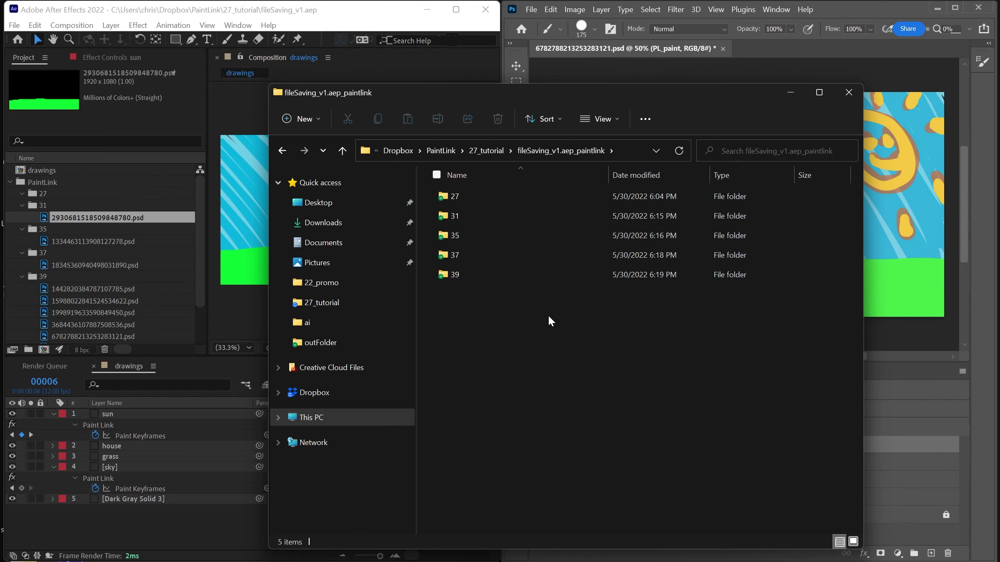
pyautogui.doubleClick(465, 236)
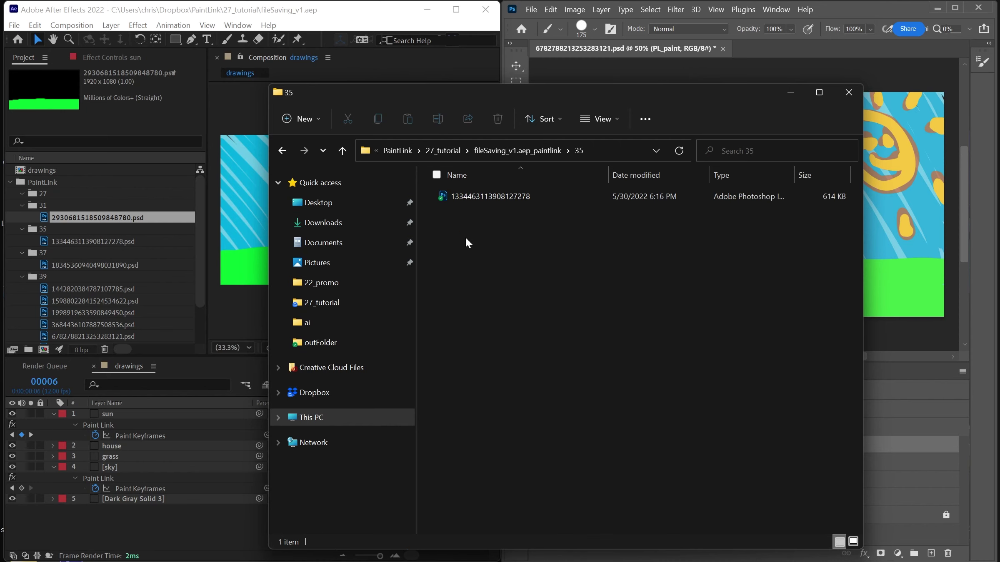
pyautogui.click(279, 149)
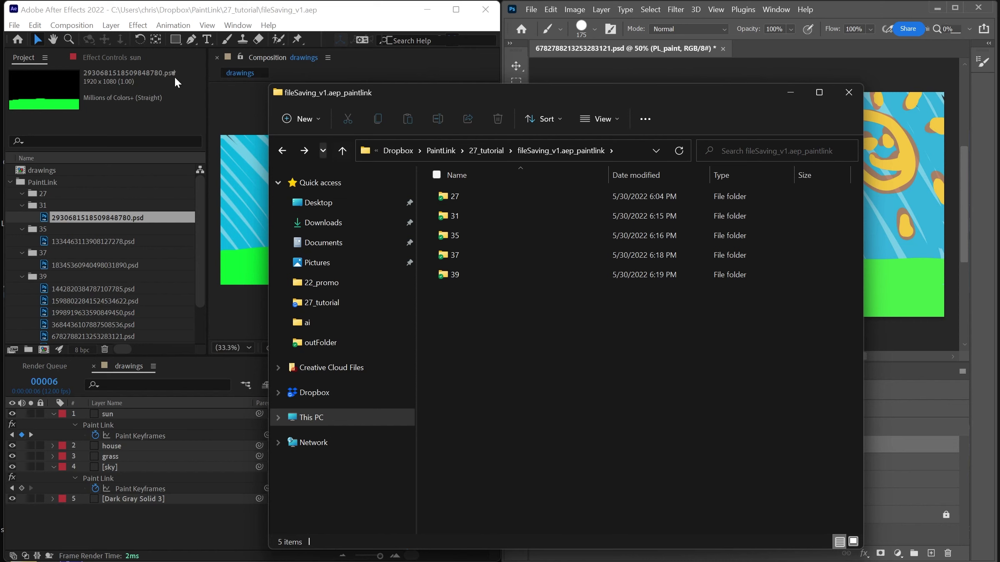
# - Go to frame 0 in After Effects and inspect the folder number of the sun layer's Paint Link effect
pyautogui.click(197, 407)
pyautogui.moveTo(407, 391); pyautogui.dragTo(322, 390)
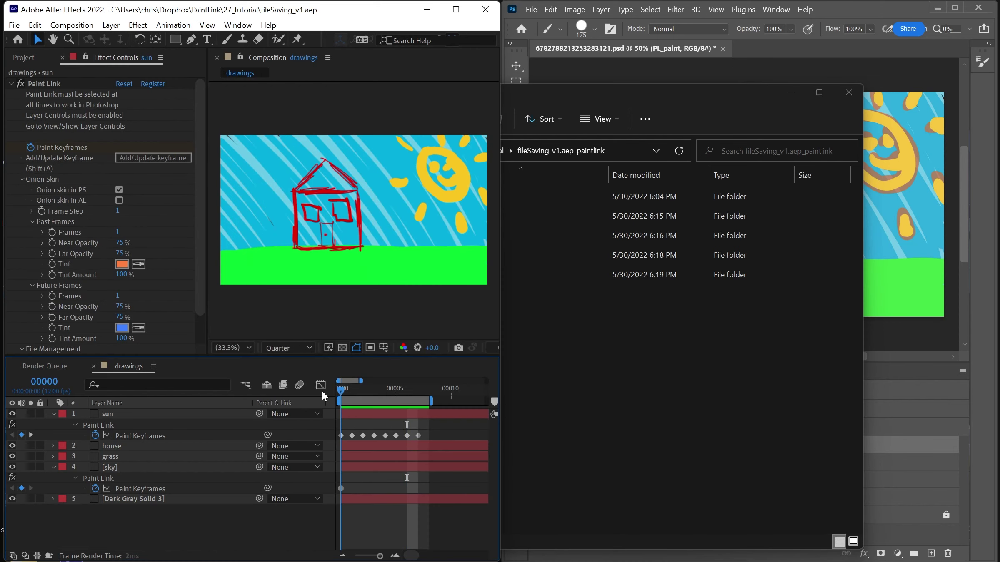
pyautogui.click(110, 422)
pyautogui.scroll(-1, 201, 186)
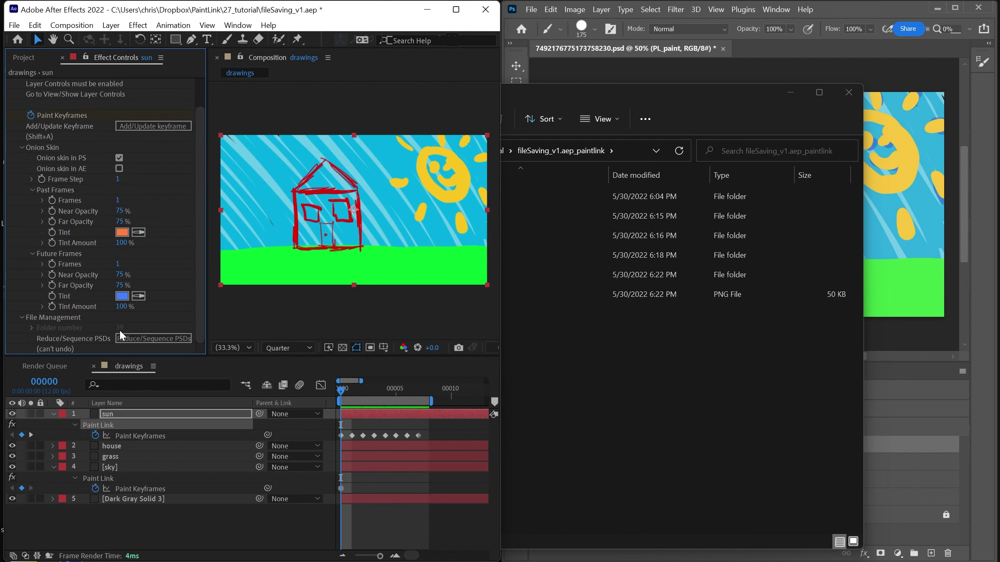
# - Move the File Explorer window aside and open folder 39 to view the sun layer's PSD files
pyautogui.moveTo(596, 91); pyautogui.dragTo(822, 100)
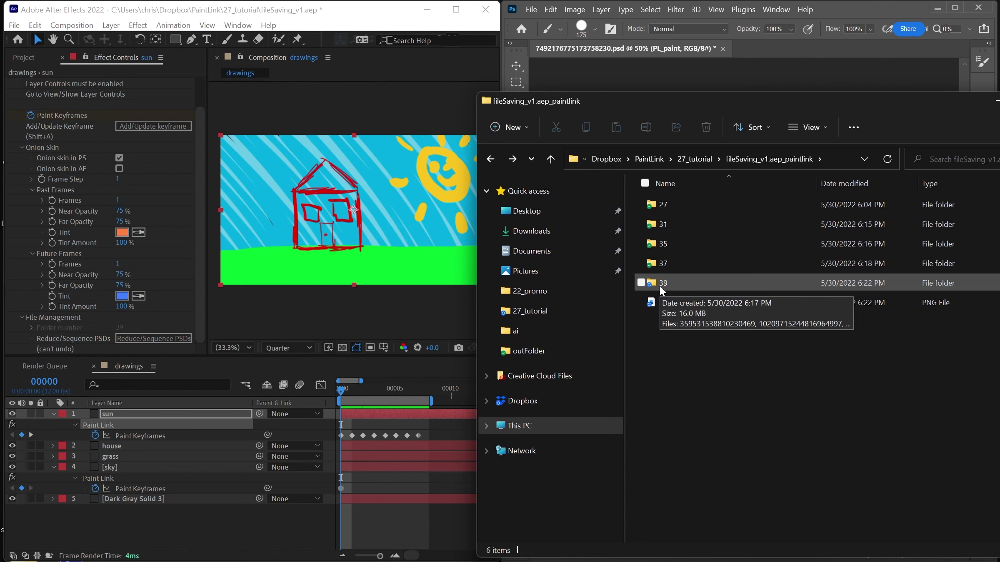
pyautogui.click(658, 285)
pyautogui.doubleClick(658, 285)
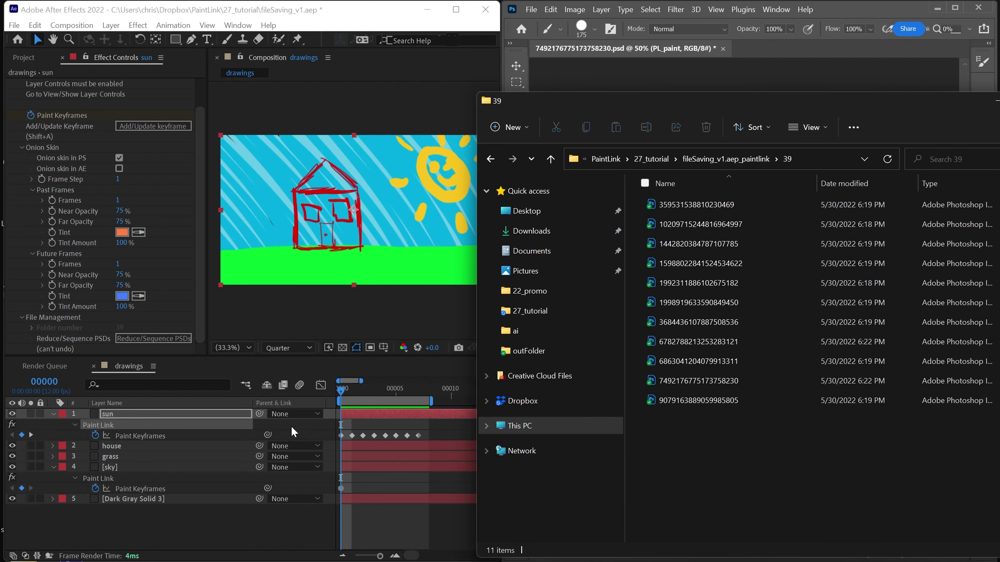
# - Inspect the Paint Link folder numbers of the house, grass and sky layers in After Effects
pyautogui.click(116, 444)
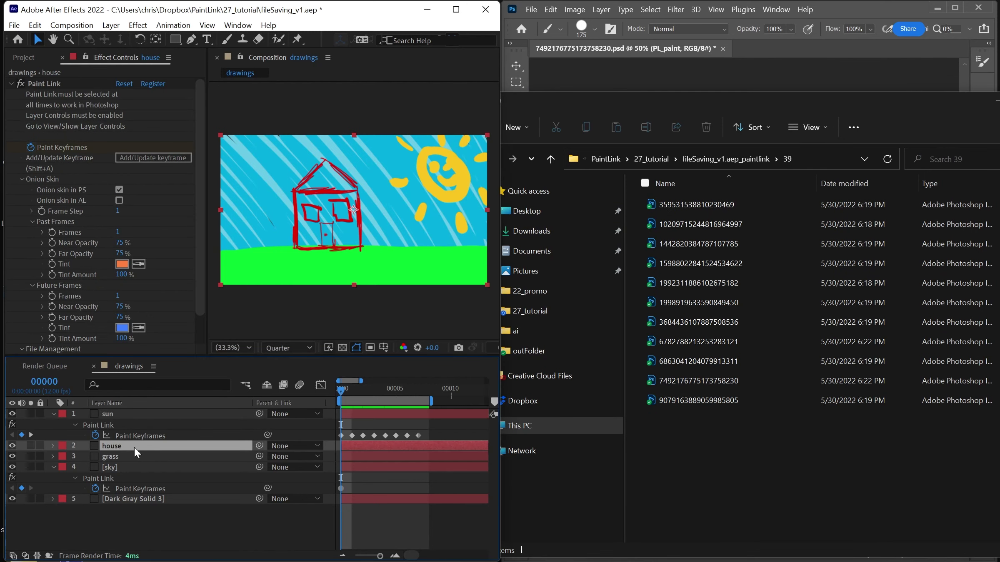
pyautogui.click(41, 83)
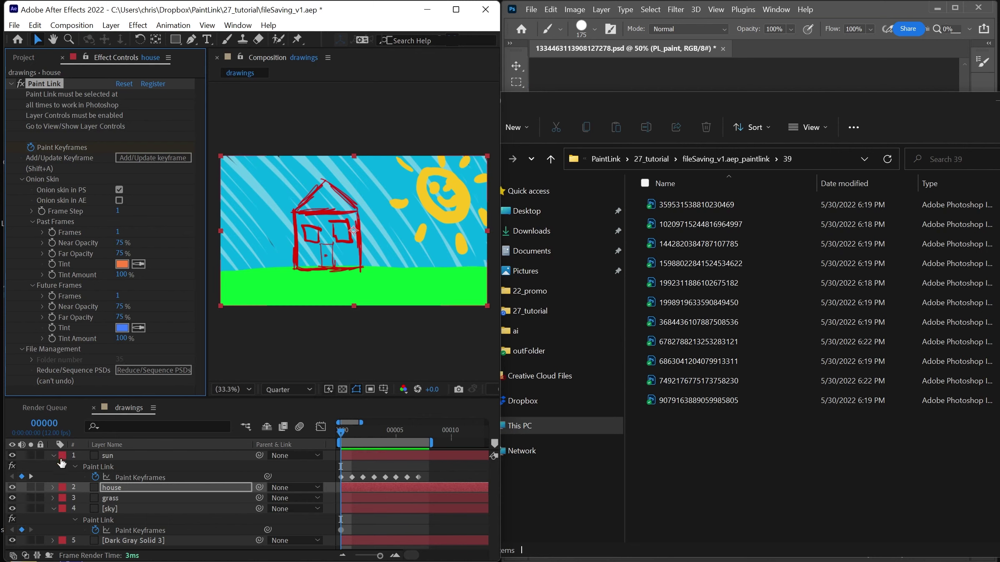
pyautogui.click(116, 498)
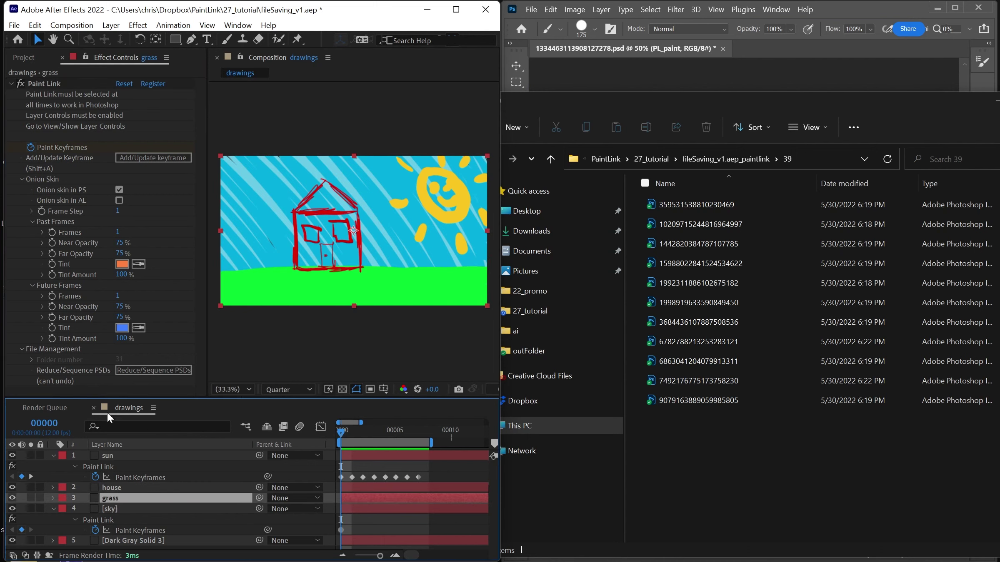
pyautogui.click(107, 519)
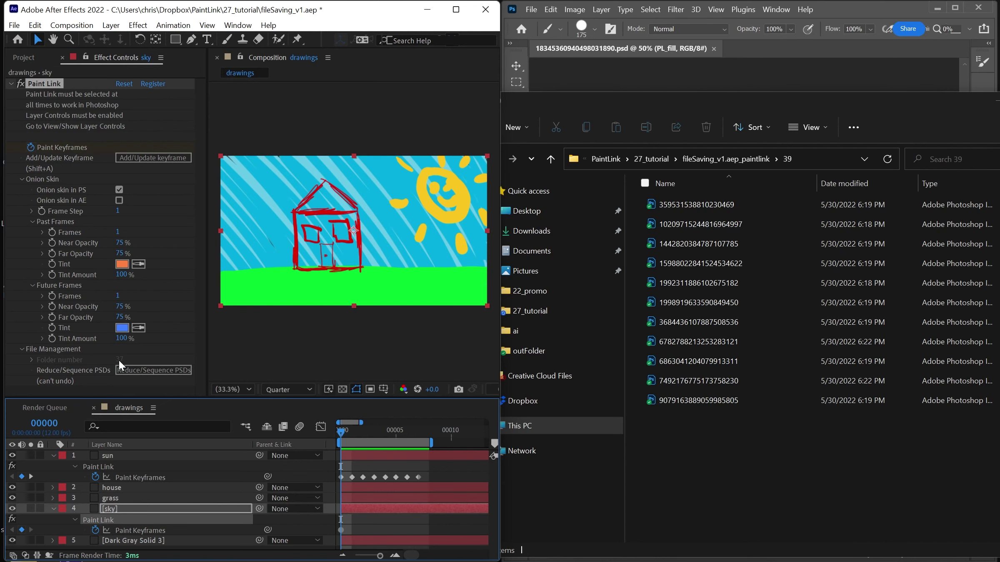
# - Return to fileSaving_v1.aep_paintlink, select the sun layer for reference, and open its matching folder 39
pyautogui.click(683, 159)
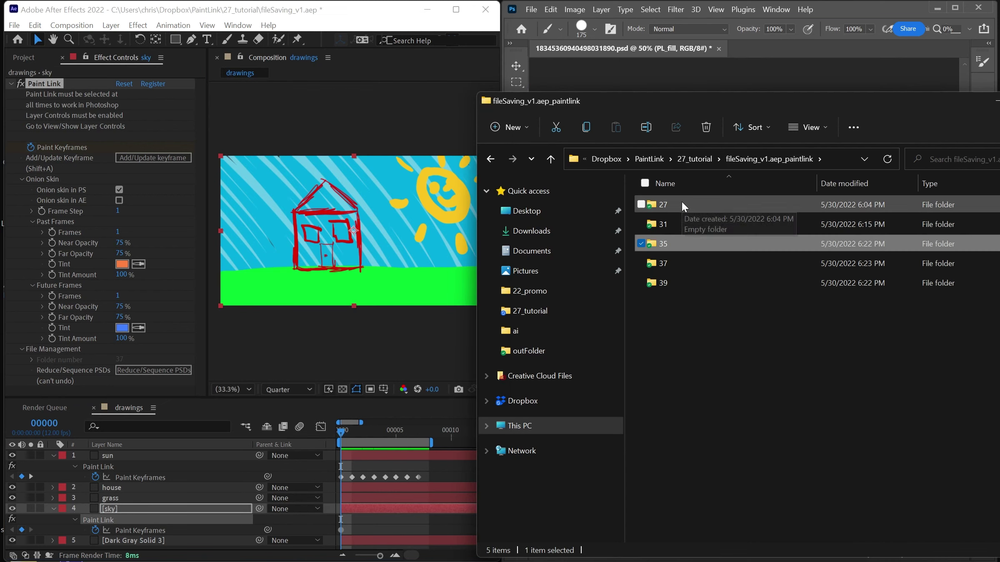
pyautogui.click(689, 309)
pyautogui.click(100, 455)
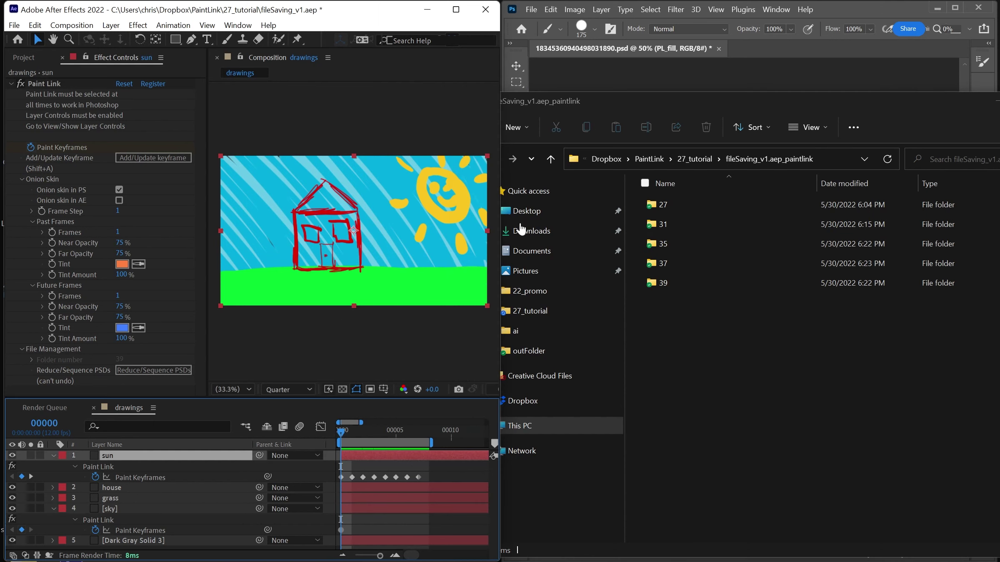
pyautogui.doubleClick(665, 282)
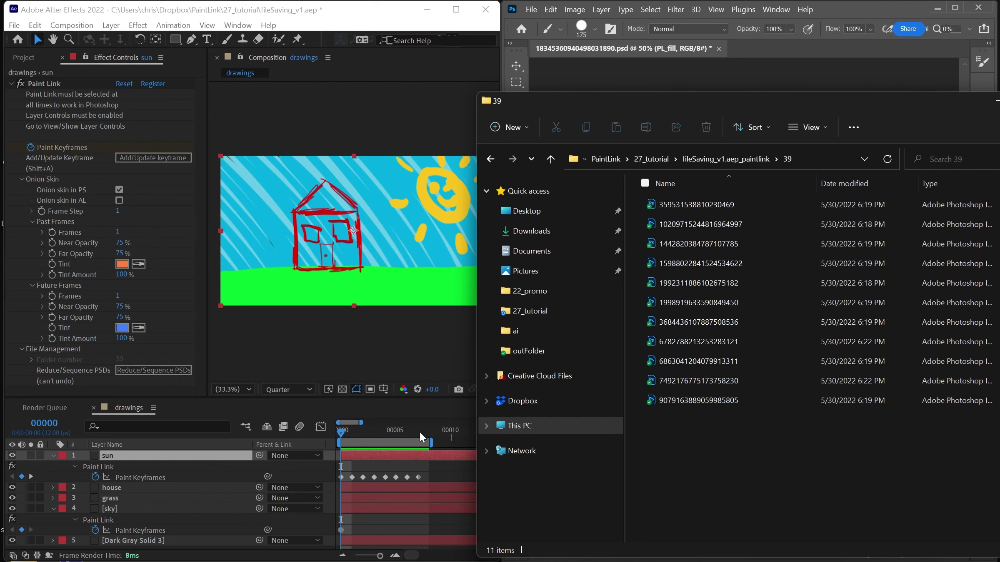
# - Add a paint keyframe to the sun layer at frame 8 and paint a yellow zigzag across the house and sky in Photoshop
pyautogui.moveTo(421, 432); pyautogui.dragTo(429, 431)
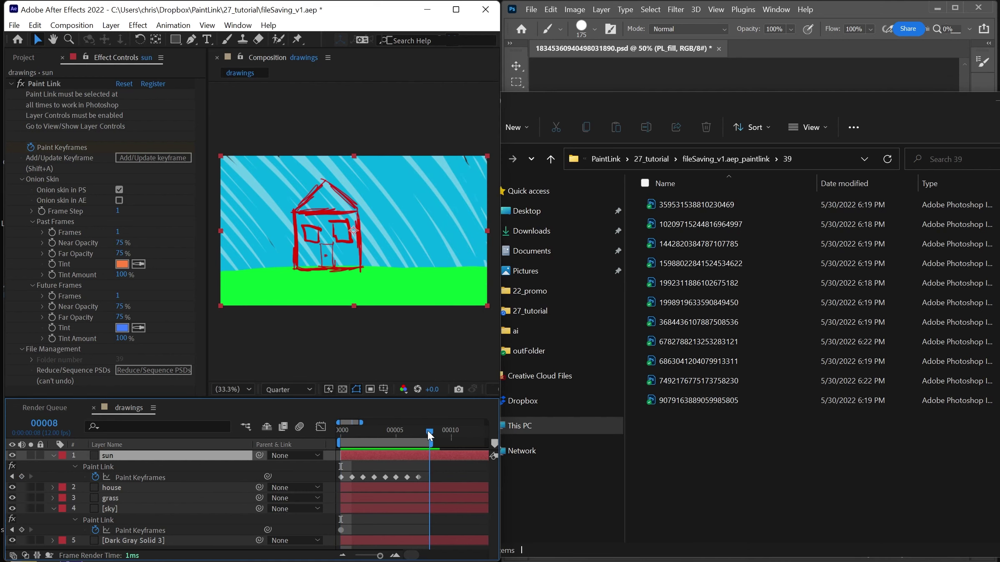
pyautogui.moveTo(934, 97); pyautogui.dragTo(795, 113)
pyautogui.click(862, 117)
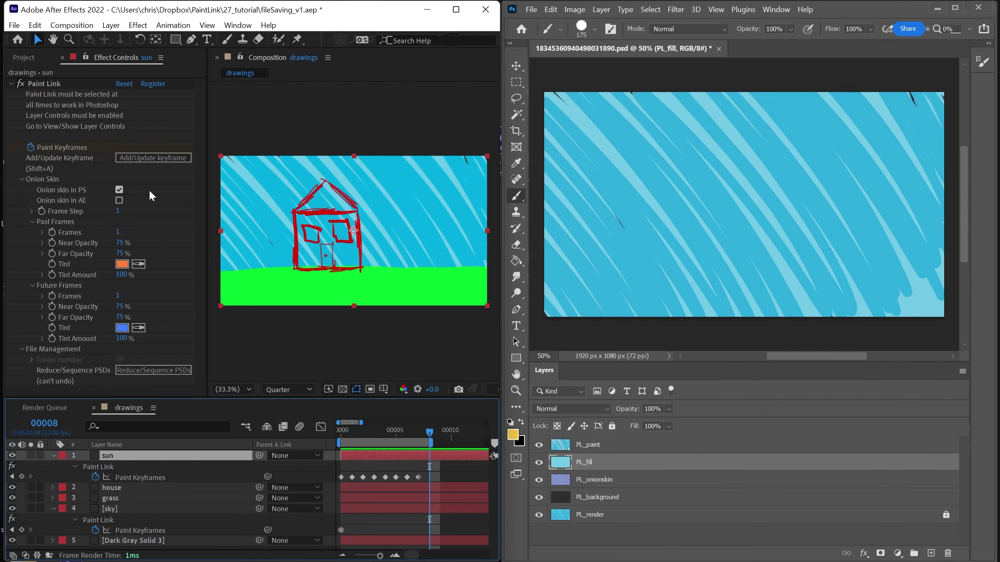
pyautogui.click(143, 158)
pyautogui.click(144, 159)
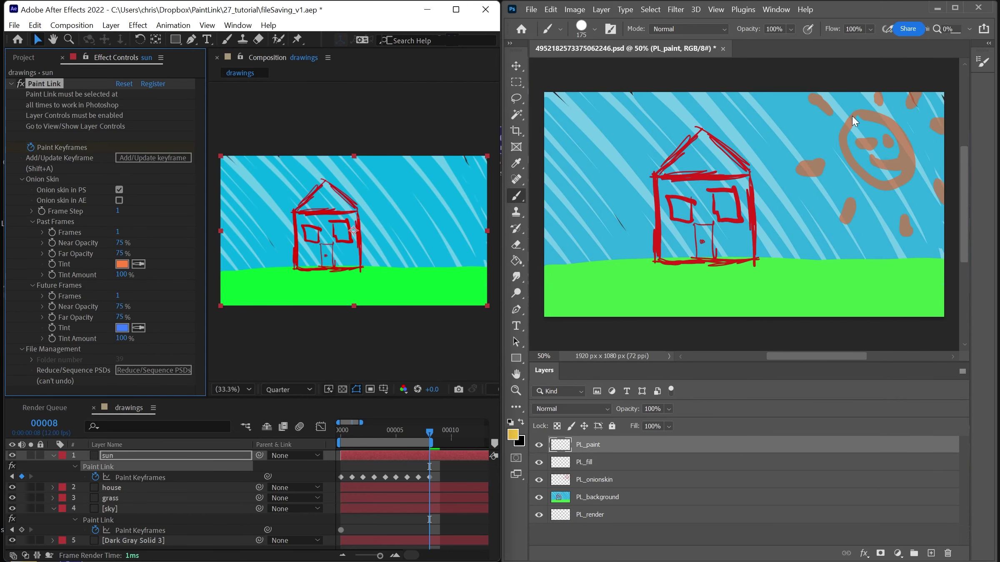
pyautogui.moveTo(899, 124)
pyautogui.mouseDown()
pyautogui.moveTo(741, 166)
pyautogui.moveTo(613, 225)
pyautogui.mouseUp()
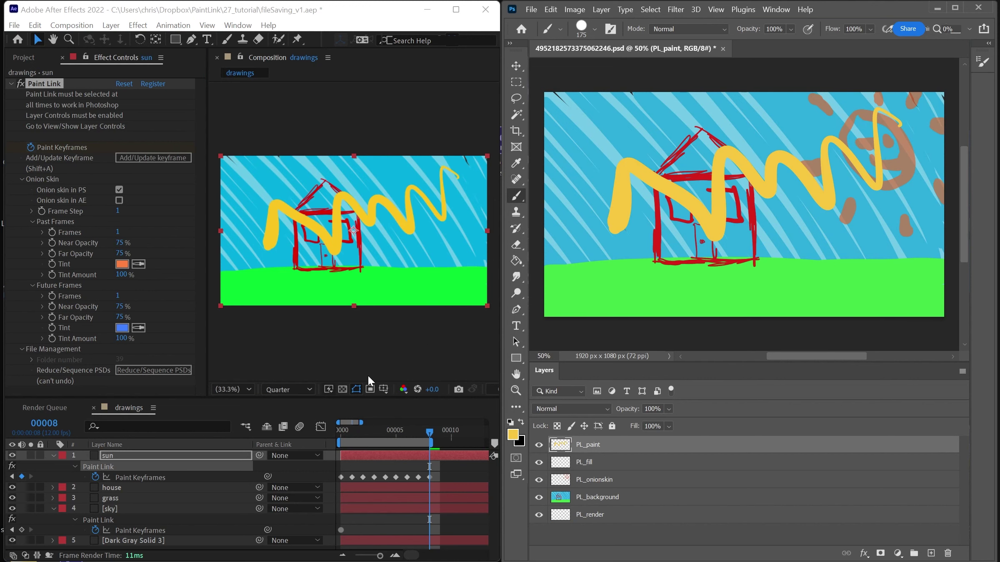
# - Switch to File Explorer and examine folder 39 for the new keyframe's PSD file
pyautogui.hotkey('alt', 'Tab')
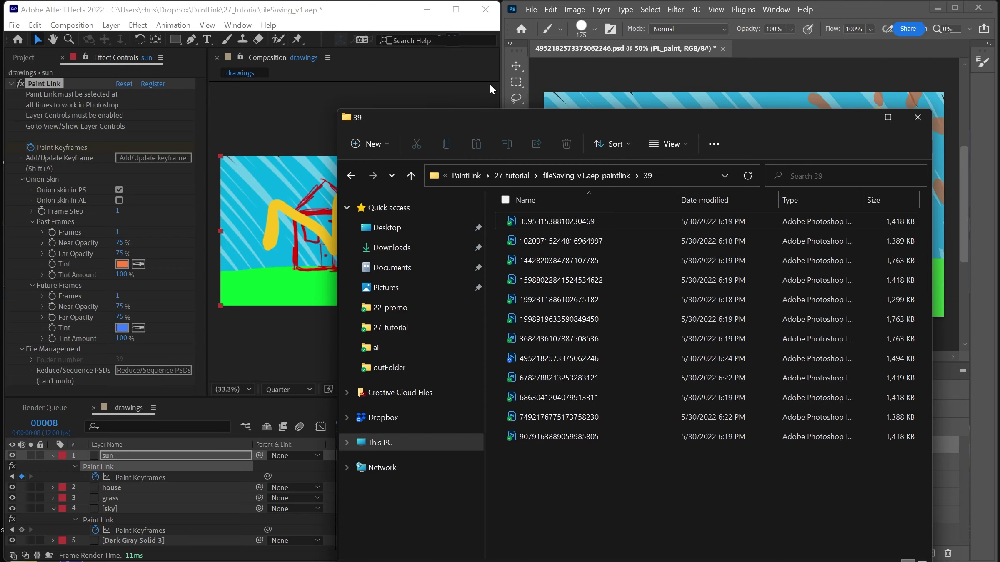
pyautogui.moveTo(486, 117); pyautogui.dragTo(657, 67)
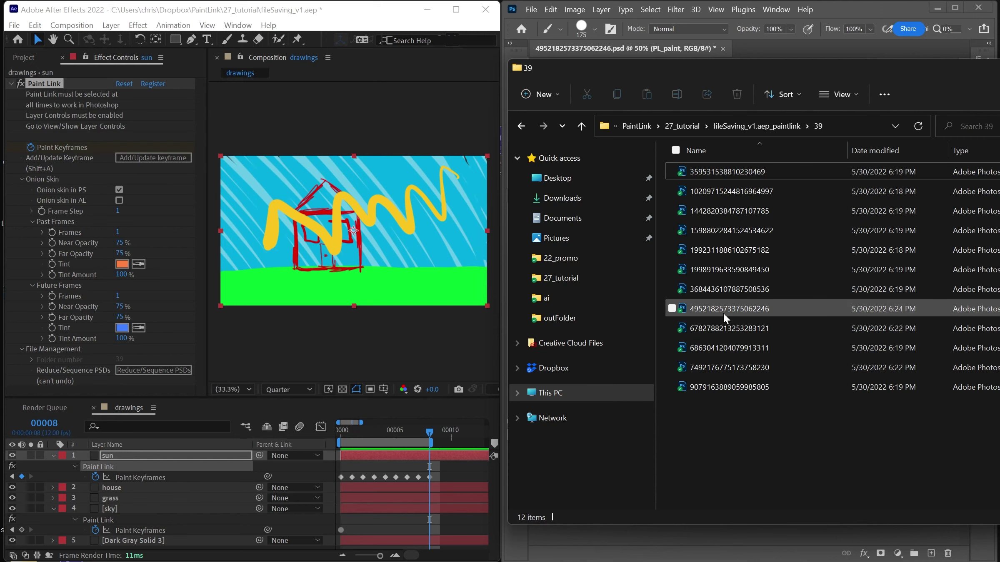
# - Delete the sun layer's paint keyframe at frame 8 and check the neighbouring empty frames
pyautogui.click(438, 469)
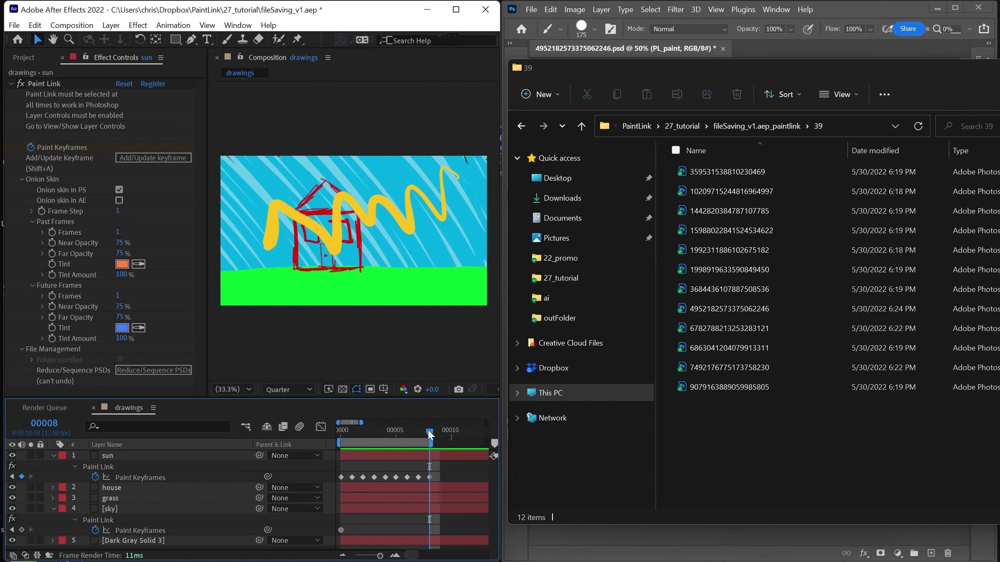
pyautogui.moveTo(424, 434); pyautogui.dragTo(451, 431)
pyautogui.click(429, 477)
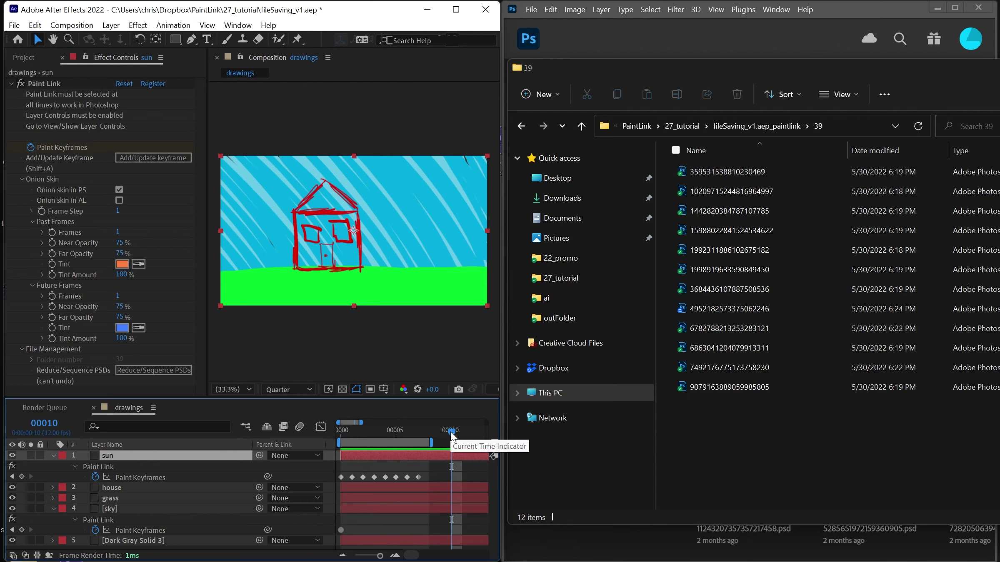
pyautogui.moveTo(451, 431)
pyautogui.mouseDown()
pyautogui.moveTo(327, 433)
pyautogui.moveTo(438, 433)
pyautogui.mouseUp()
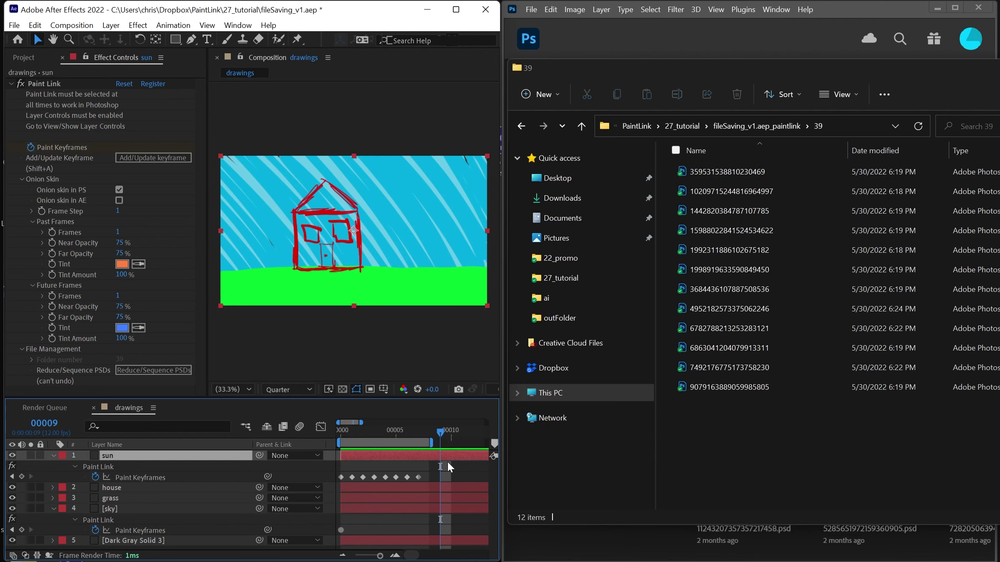
# - Restore the sun layer's deleted paint keyframe at frame 8
pyautogui.press('pagedown')
pyautogui.hotkey('shift', 'a')
pyautogui.click(430, 431)
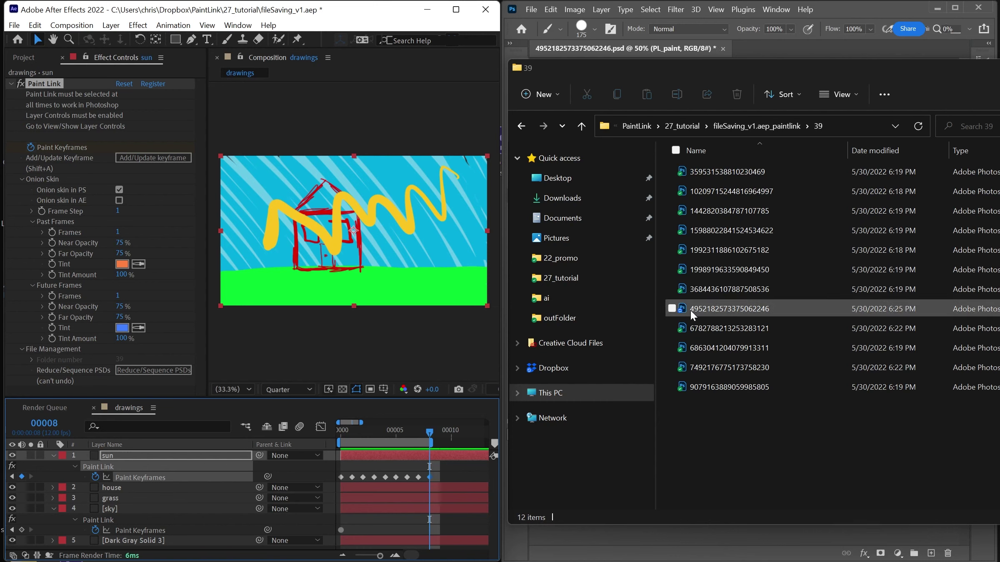
# - Run Reduce/Sequence PSDs from the Paint Link effect to remove unused PSDs and rename the rest in order
pyautogui.click(171, 370)
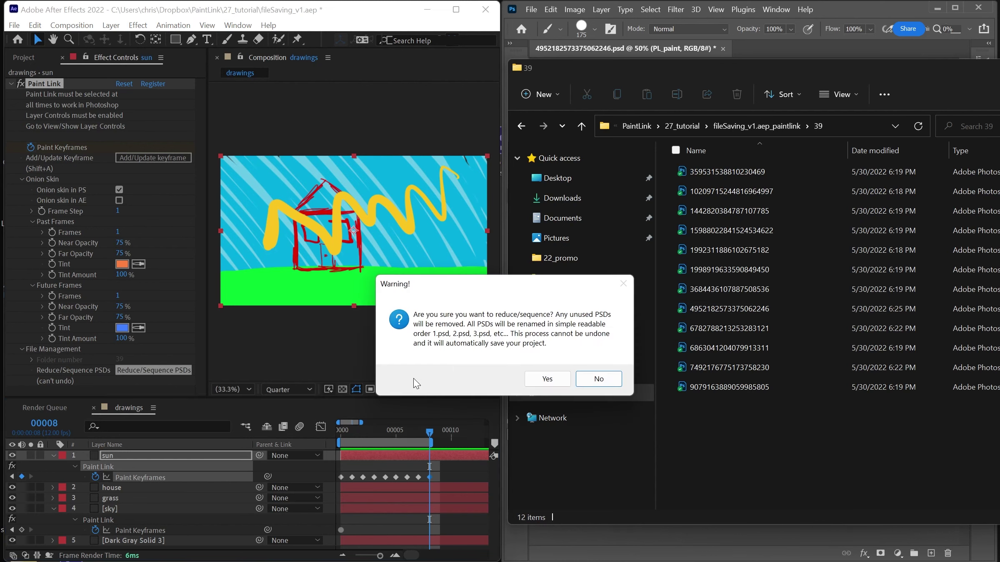
pyautogui.click(538, 380)
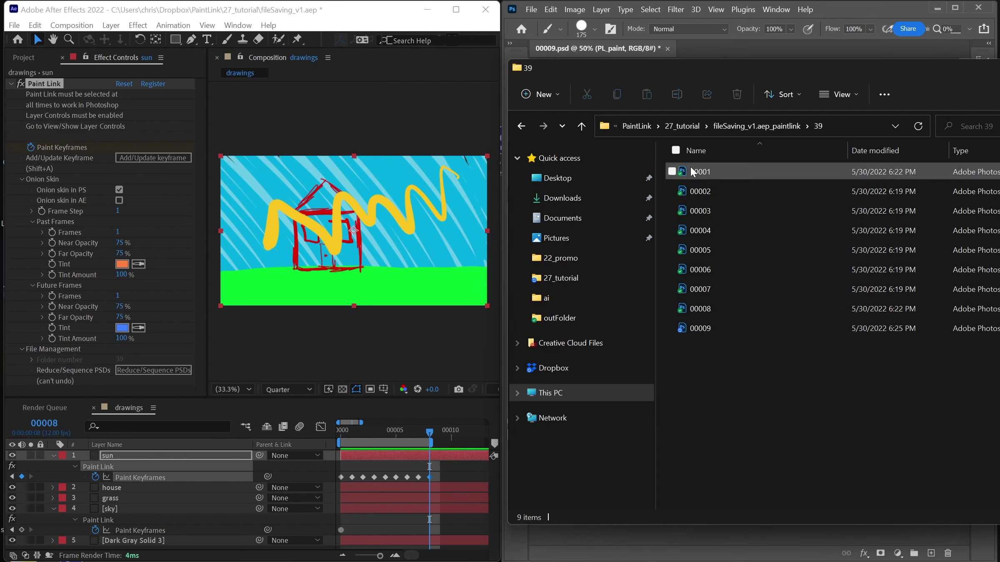
# - Check the renamed PSD files in folders 37 and 35 of fileSaving_v1.aep_paintlink
pyautogui.hotkey('alt', 'Up')
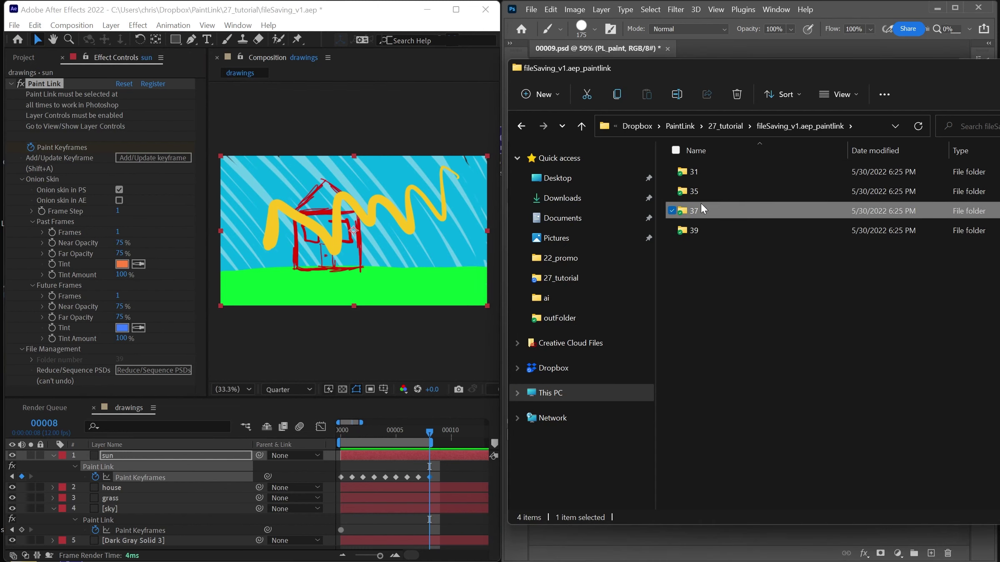
pyautogui.doubleClick(701, 205)
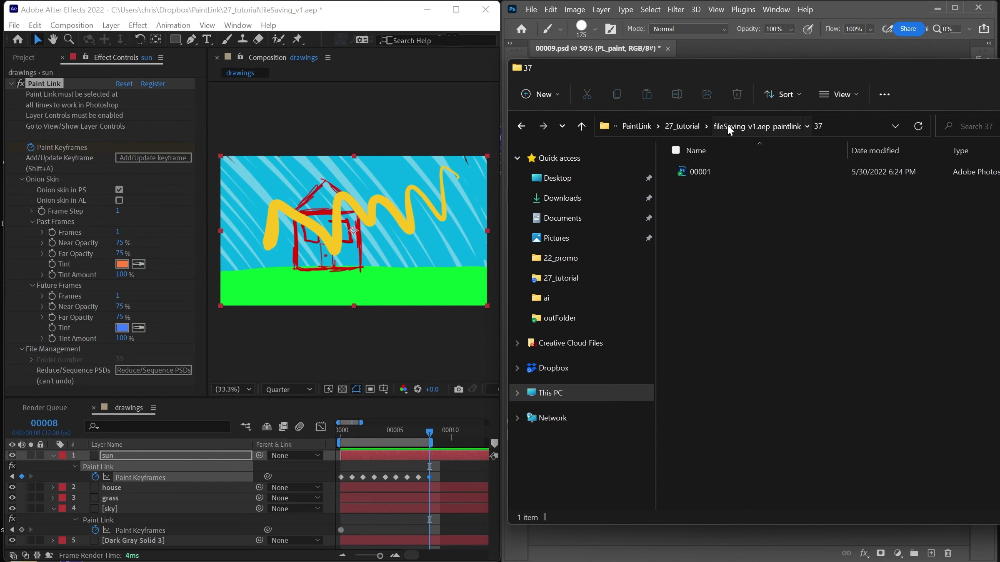
pyautogui.click(727, 125)
pyautogui.doubleClick(709, 192)
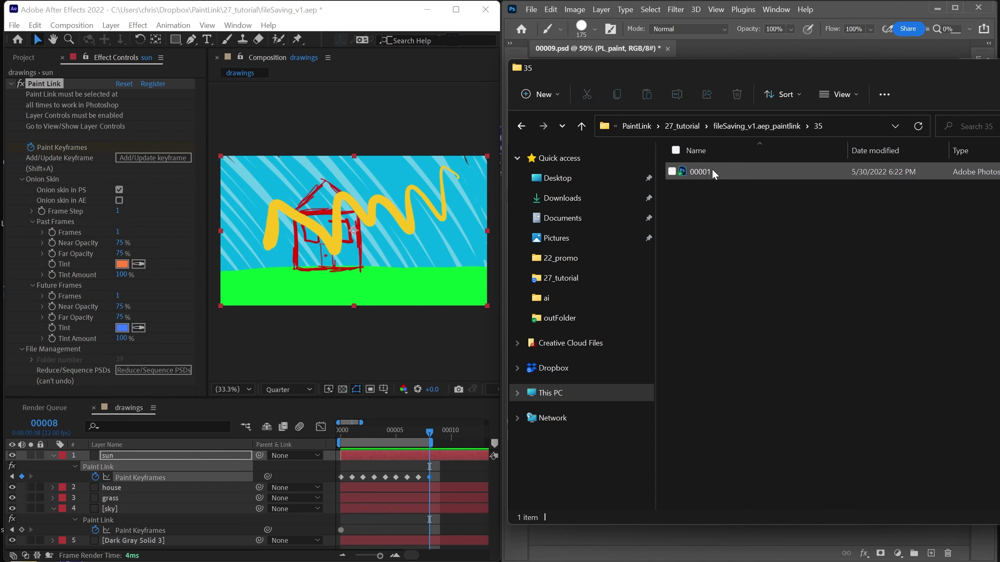
# - Open folder 39 inside fileSaving_v1.aep_paintlink and check the sun layer's PSD files
pyautogui.click(727, 126)
pyautogui.doubleClick(727, 167)
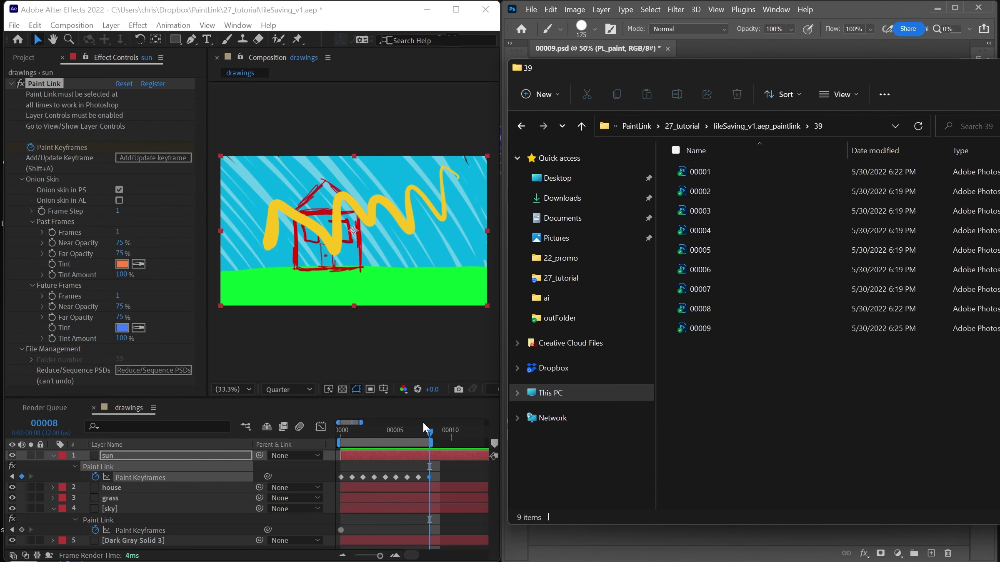
# - Return to frame 0 and delete the sun layer's paint keyframe at frame 8
pyautogui.click(425, 433)
pyautogui.moveTo(423, 428); pyautogui.dragTo(341, 424)
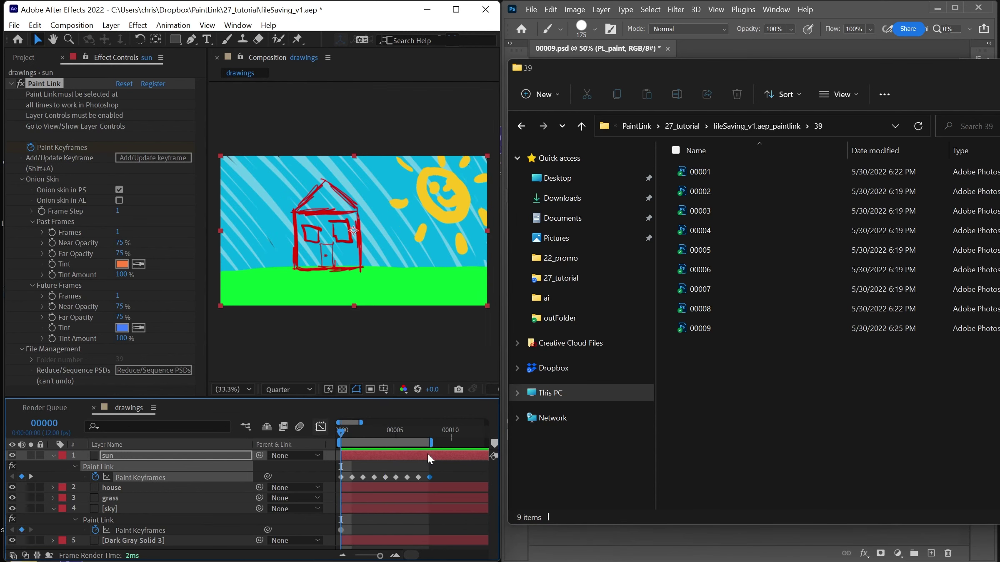
pyautogui.click(432, 477)
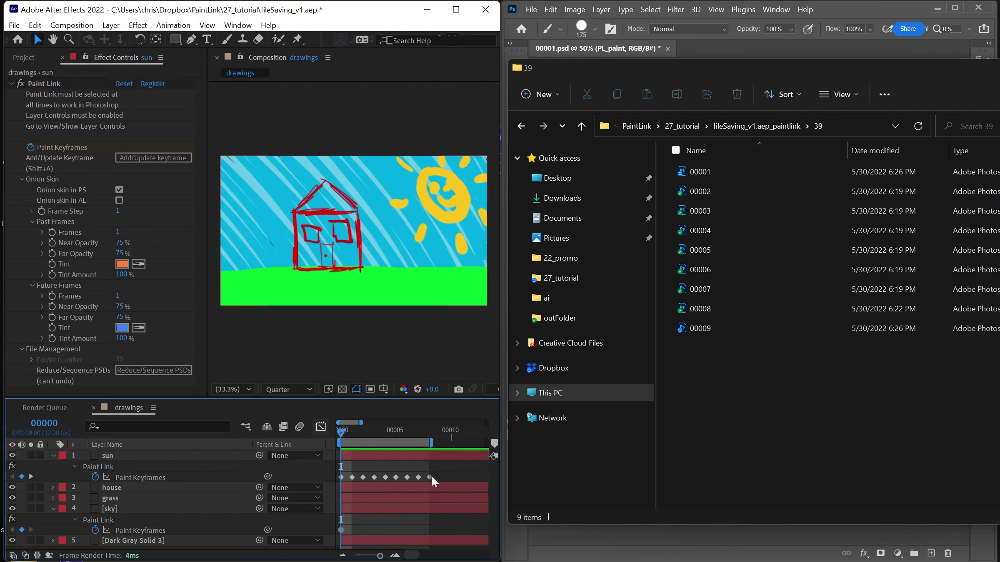
pyautogui.click(432, 478)
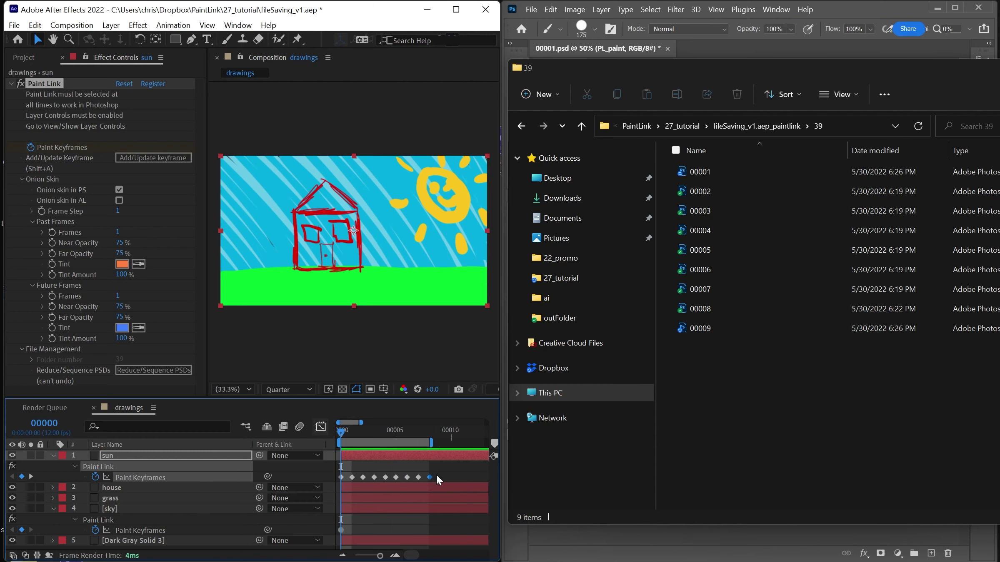
# - Copy the sun layer's paint keyframes from frames 0 to 7, paste them at frame 8, and extend the work area over the pasted keyframes
pyautogui.moveTo(437, 474); pyautogui.dragTo(339, 482)
pyautogui.moveTo(416, 435); pyautogui.dragTo(427, 436)
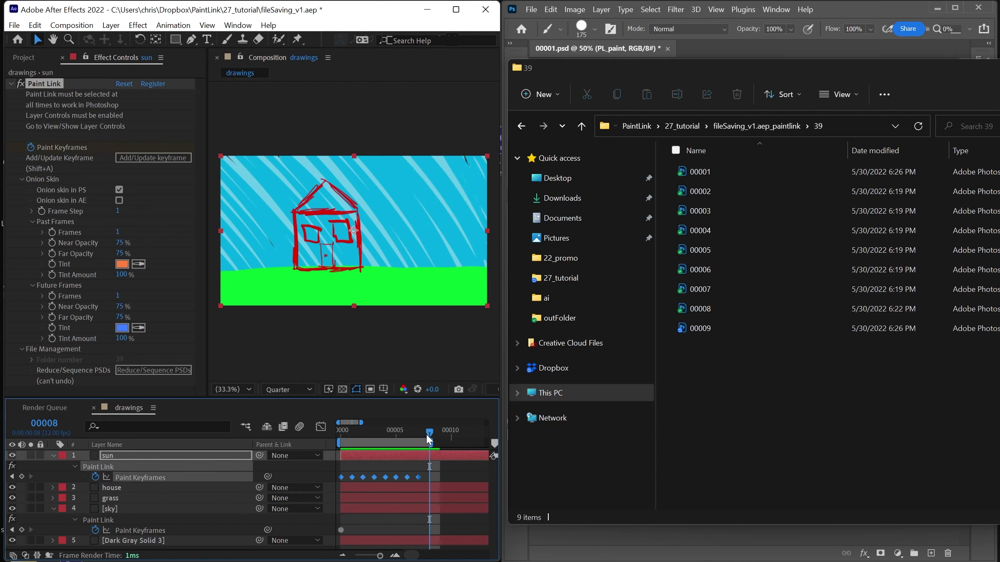
pyautogui.moveTo(379, 556); pyautogui.dragTo(375, 556)
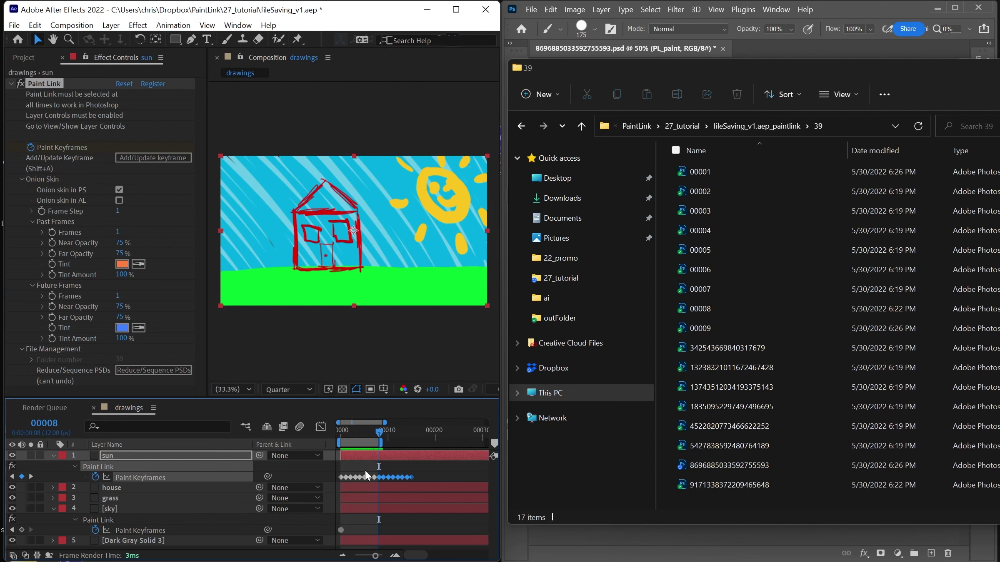
pyautogui.click(392, 465)
pyautogui.moveTo(381, 444); pyautogui.dragTo(414, 443)
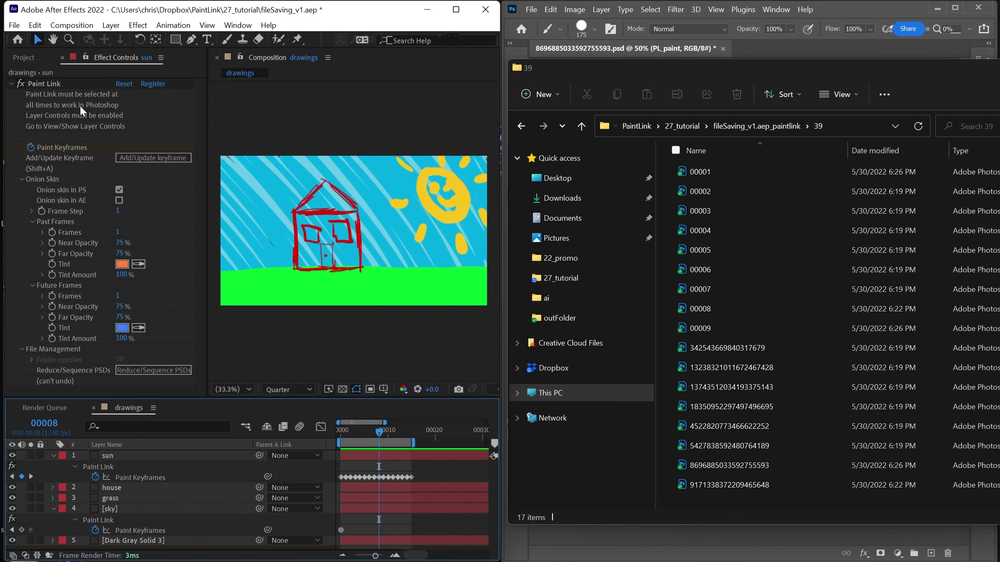
# - Activate the sun layer's Paint Link effect at frame 8 and set Photoshop's foreground color to magenta
pyautogui.click(55, 83)
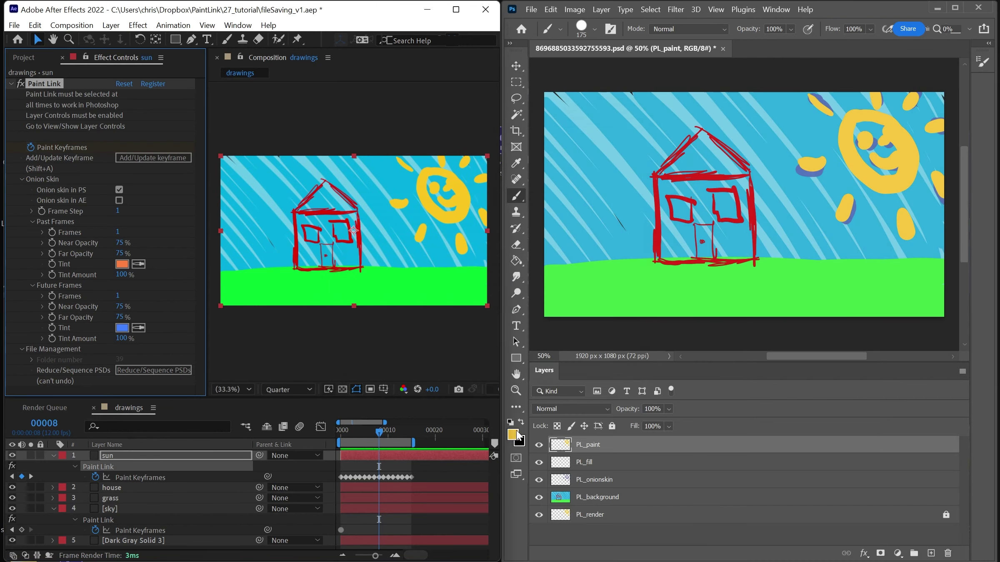
pyautogui.click(514, 434)
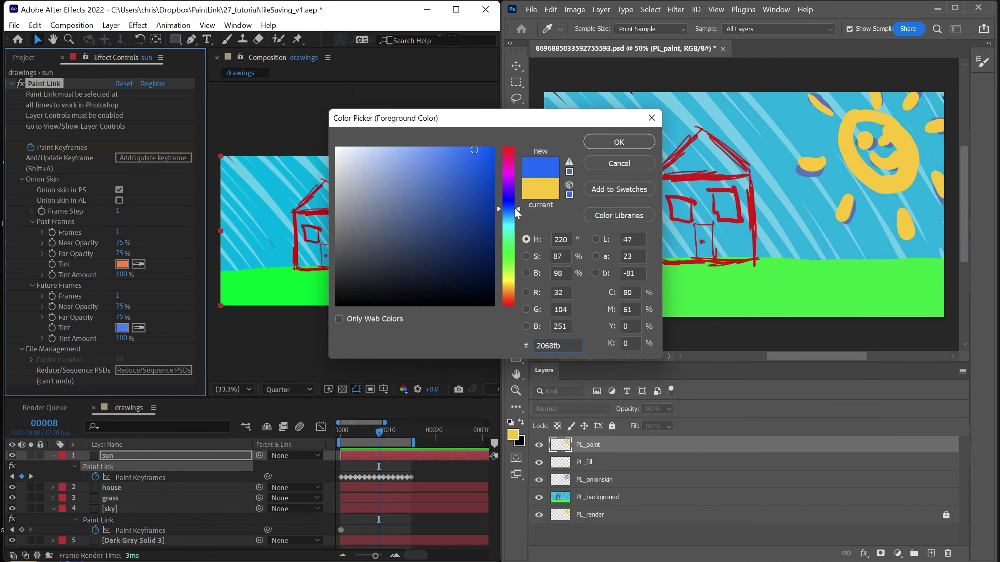
pyautogui.moveTo(516, 275); pyautogui.dragTo(516, 168)
pyautogui.click(616, 141)
# - Paint magenta brush strokes over the rays around the sun on the PL_paint layer at frame 8
pyautogui.moveTo(819, 168); pyautogui.dragTo(799, 173)
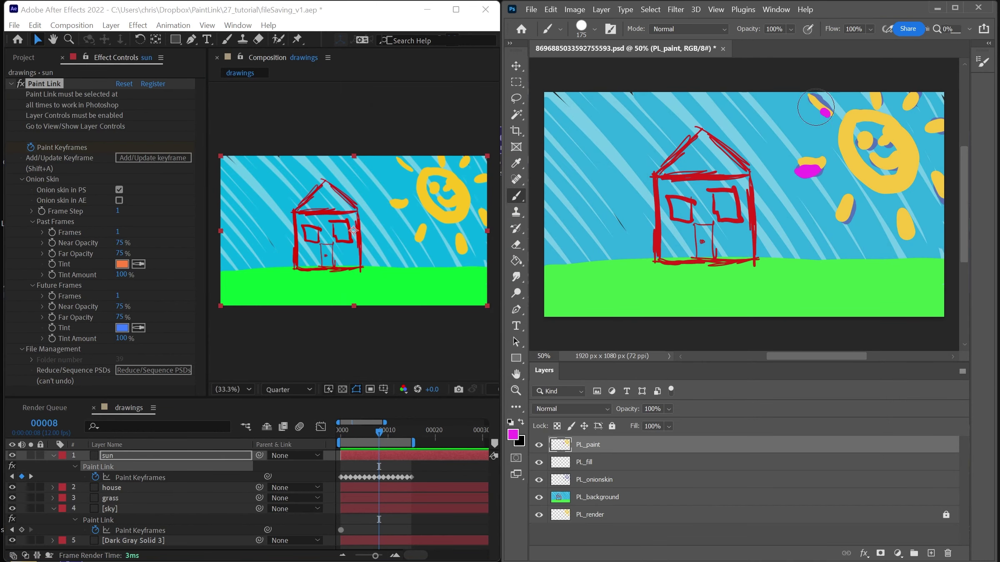
pyautogui.moveTo(812, 100); pyautogui.dragTo(826, 114)
pyautogui.moveTo(873, 94); pyautogui.dragTo(875, 106)
pyautogui.moveTo(916, 95); pyautogui.dragTo(906, 107)
pyautogui.moveTo(941, 117); pyautogui.dragTo(931, 124)
pyautogui.moveTo(936, 173); pyautogui.dragTo(942, 187)
pyautogui.moveTo(908, 208); pyautogui.dragTo(918, 235)
pyautogui.moveTo(855, 200); pyautogui.dragTo(850, 227)
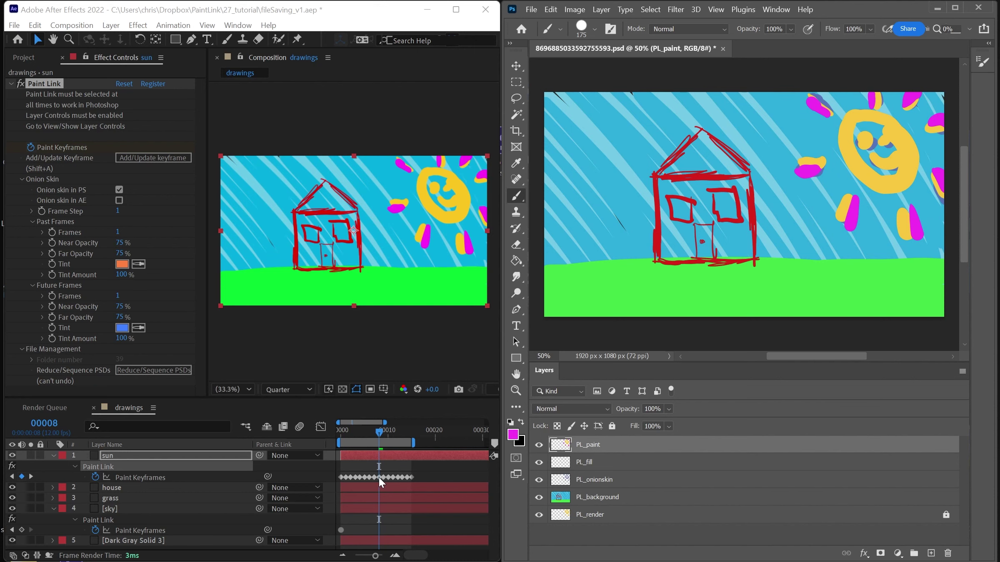
# - Compare the sun drawing at frames 0 and 8, and check the PSD files in folder 39
pyautogui.moveTo(379, 435)
pyautogui.mouseDown()
pyautogui.moveTo(350, 436)
pyautogui.moveTo(337, 462)
pyautogui.mouseUp()
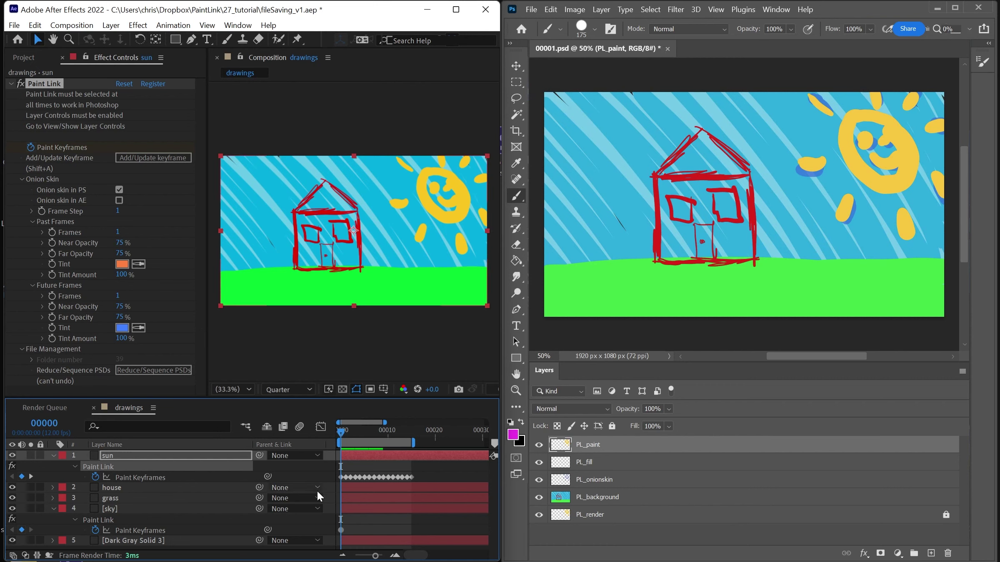
pyautogui.moveTo(342, 429); pyautogui.dragTo(380, 429)
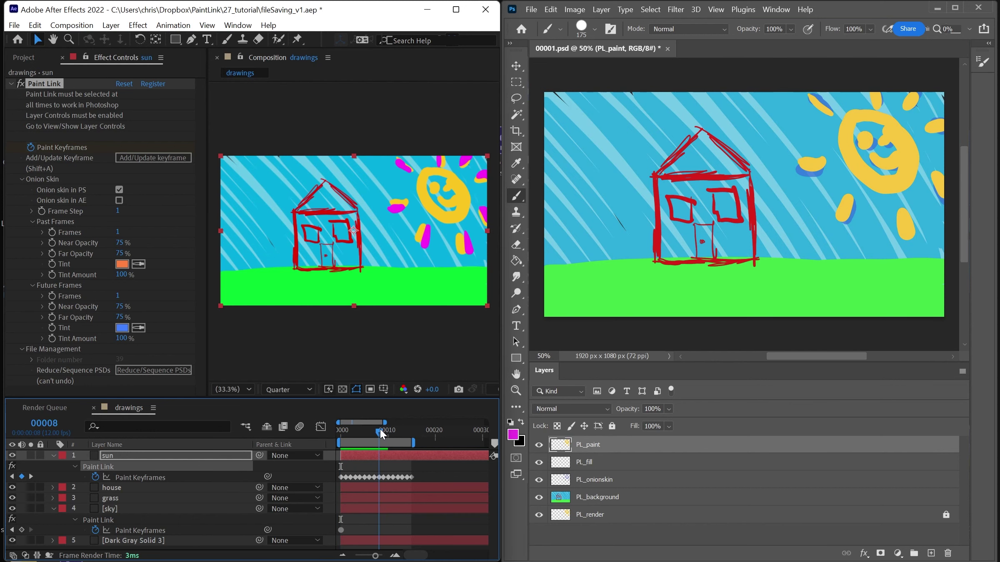
pyautogui.hotkey('alt', 'Tab')
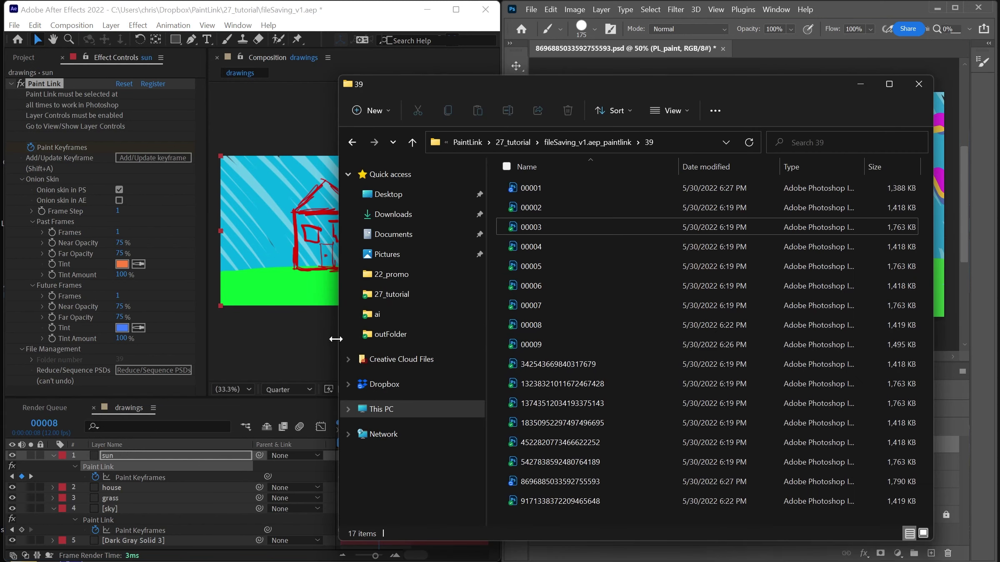
pyautogui.moveTo(334, 339); pyautogui.dragTo(516, 339)
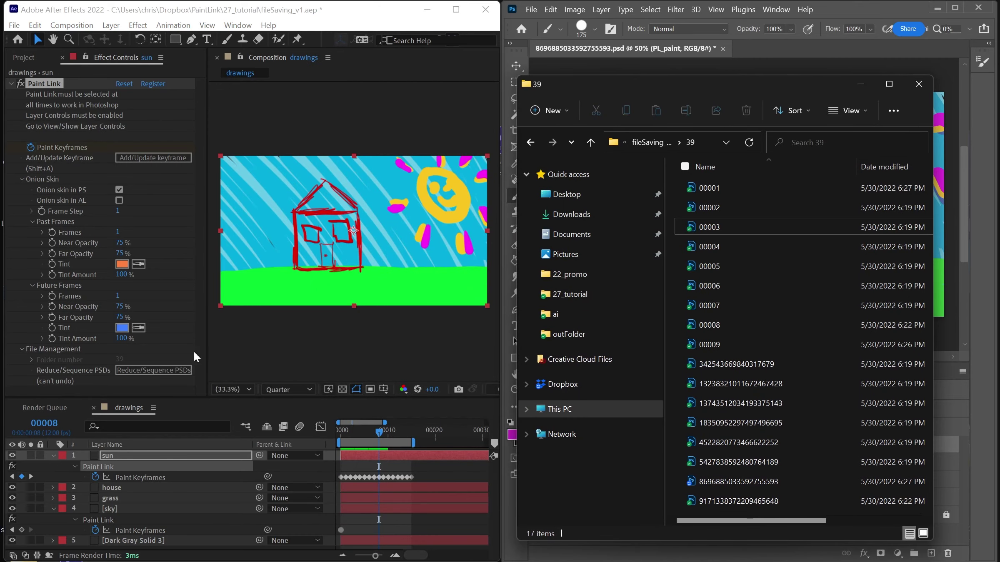
# - Run Reduce/Sequence PSDs on the sun layer's Paint Link effect and accept the removal of unused PSDs
pyautogui.click(158, 371)
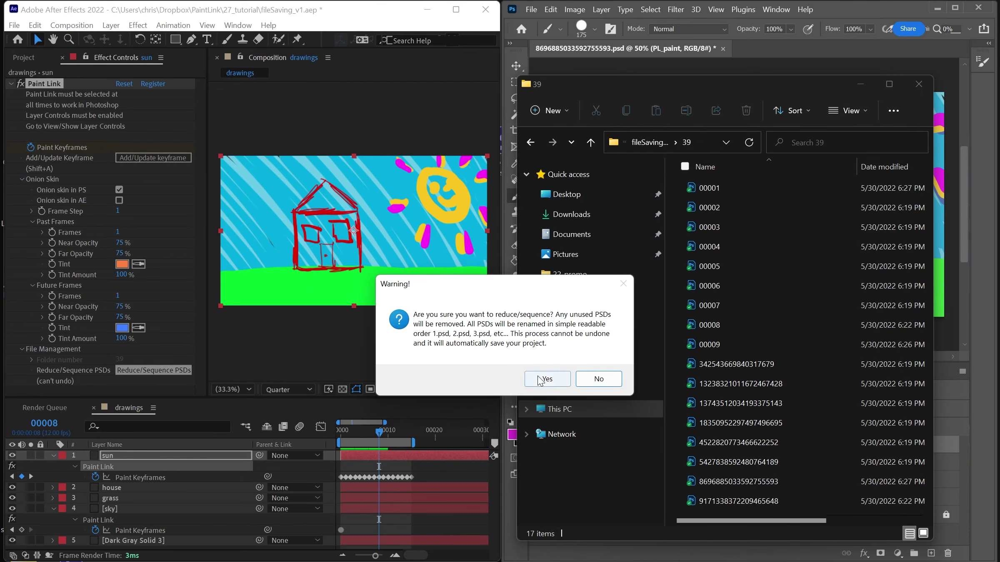
pyautogui.click(542, 379)
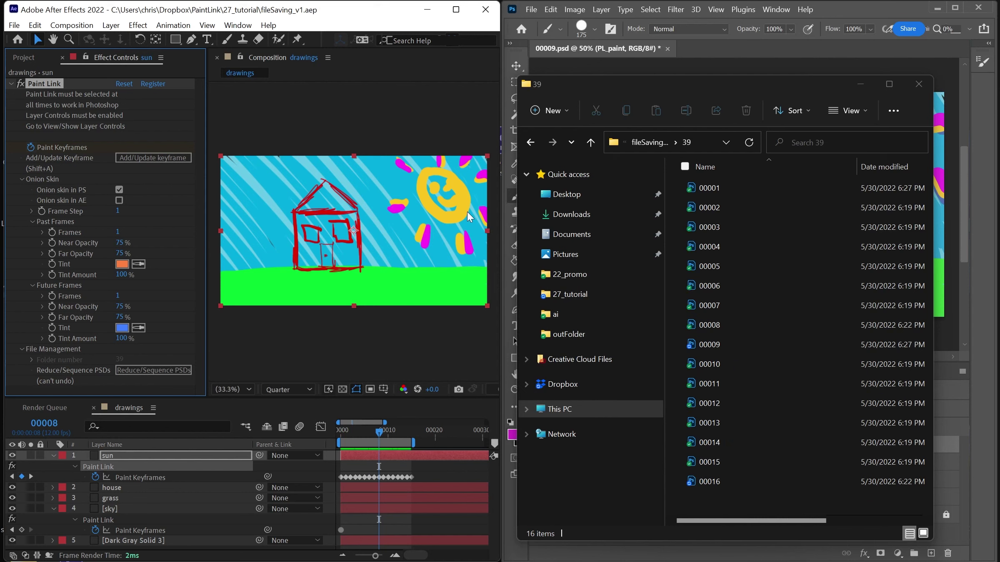
# - Go up from folder 39 to 27_tutorial and check the project file and its paintlink folder
pyautogui.click(639, 143)
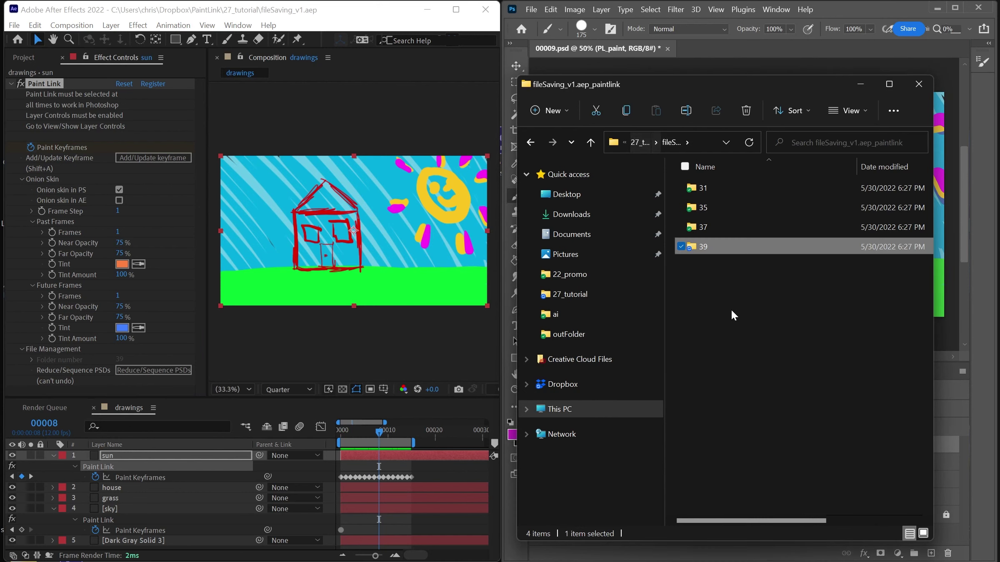
pyautogui.click(642, 142)
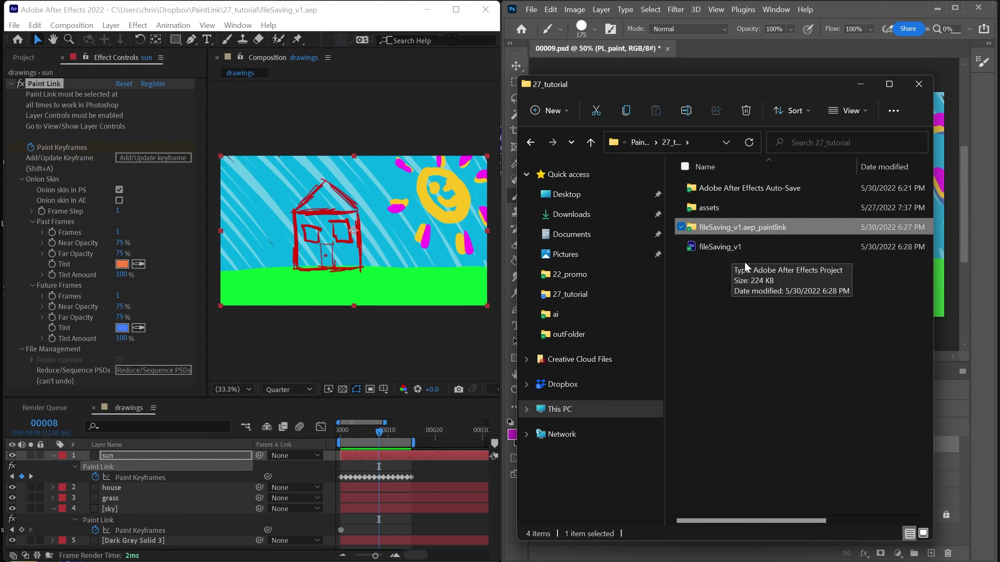
pyautogui.click(759, 271)
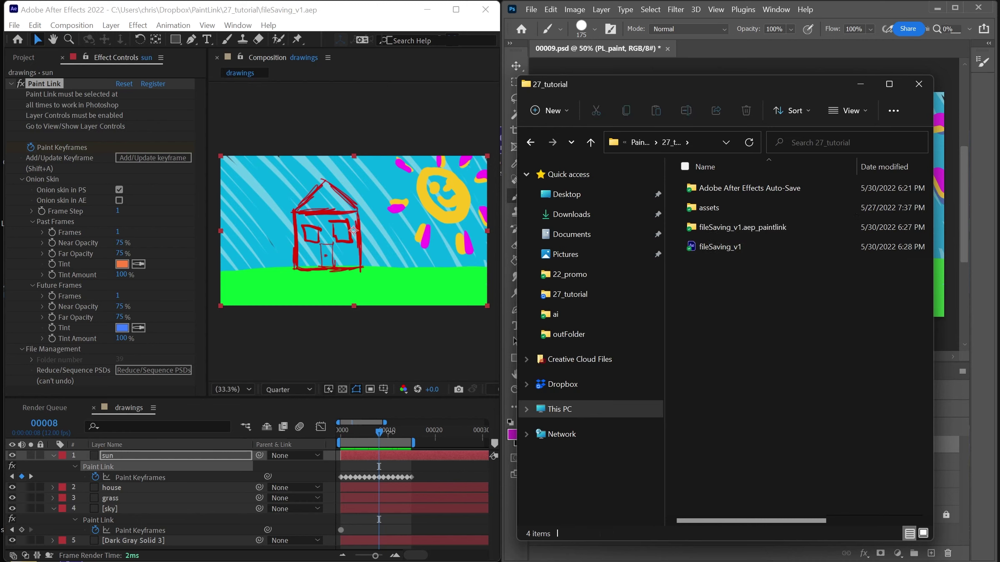
# - Collapse the sun layer and save the project as a new version with Increment and Save
pyautogui.click(133, 441)
pyautogui.click(52, 455)
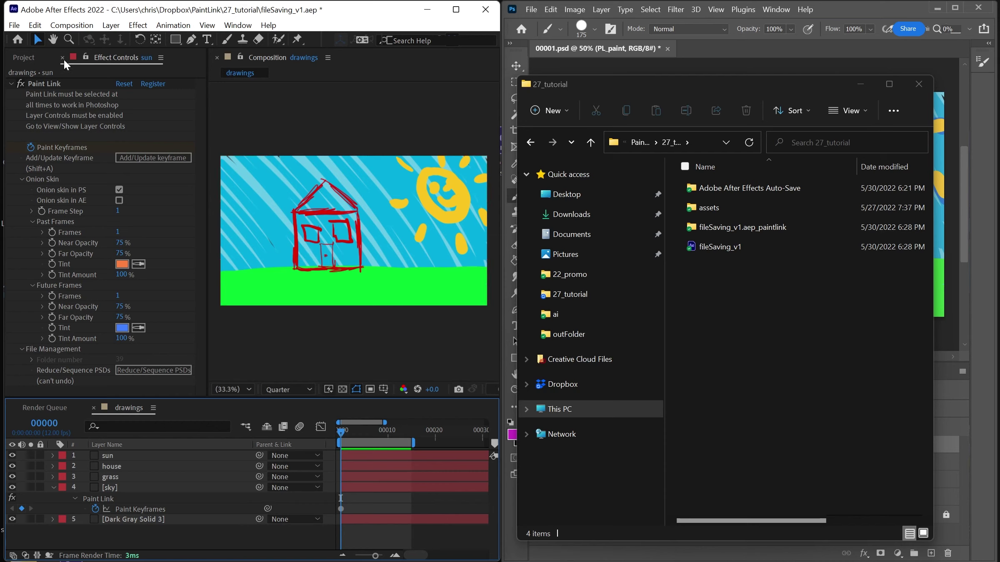
pyautogui.click(14, 26)
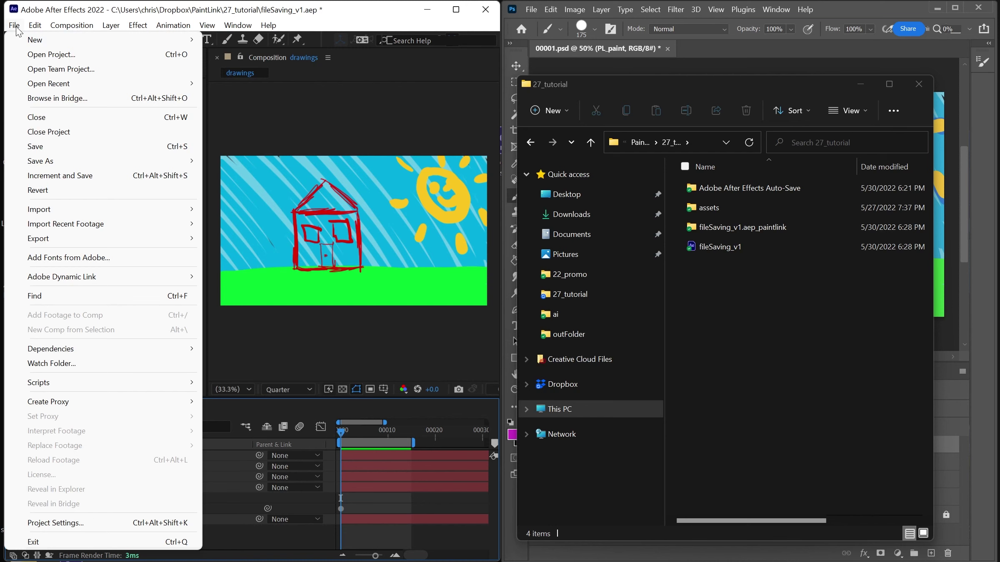
pyautogui.click(111, 176)
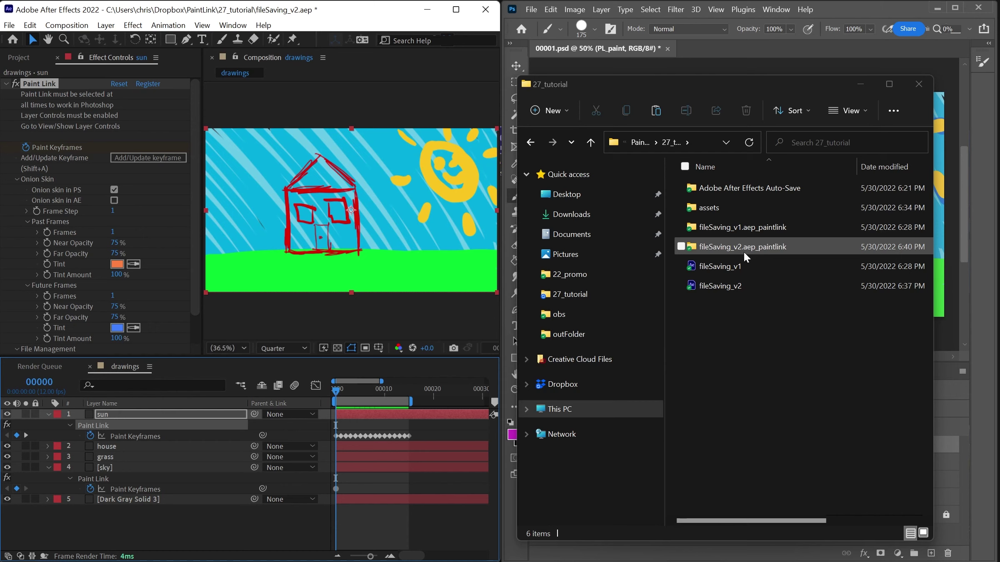
# - Activate the house layer's Paint Link effect and paint a thick magenta outline over the house's roof and walls
pyautogui.click(104, 446)
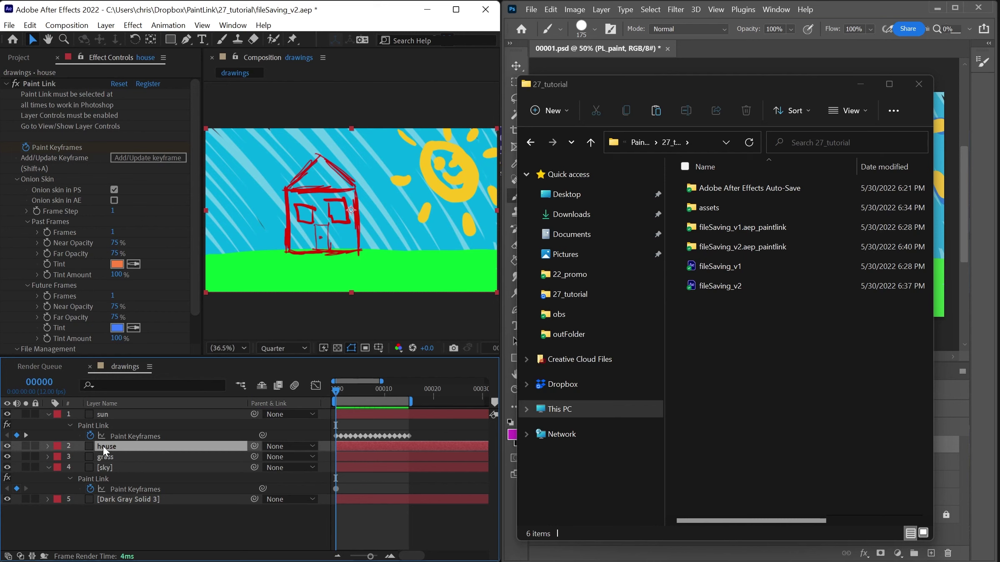
pyautogui.click(53, 82)
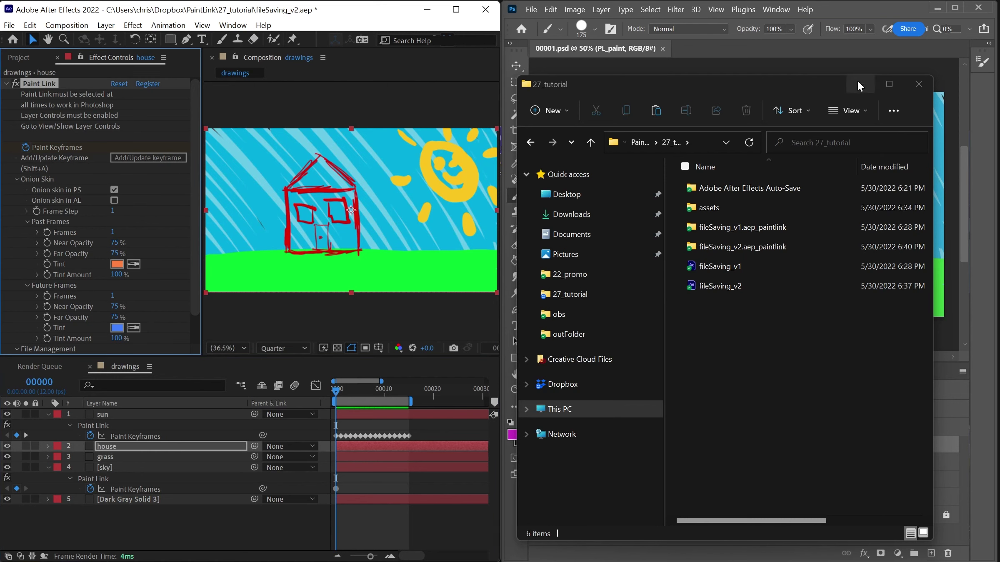
pyautogui.click(860, 83)
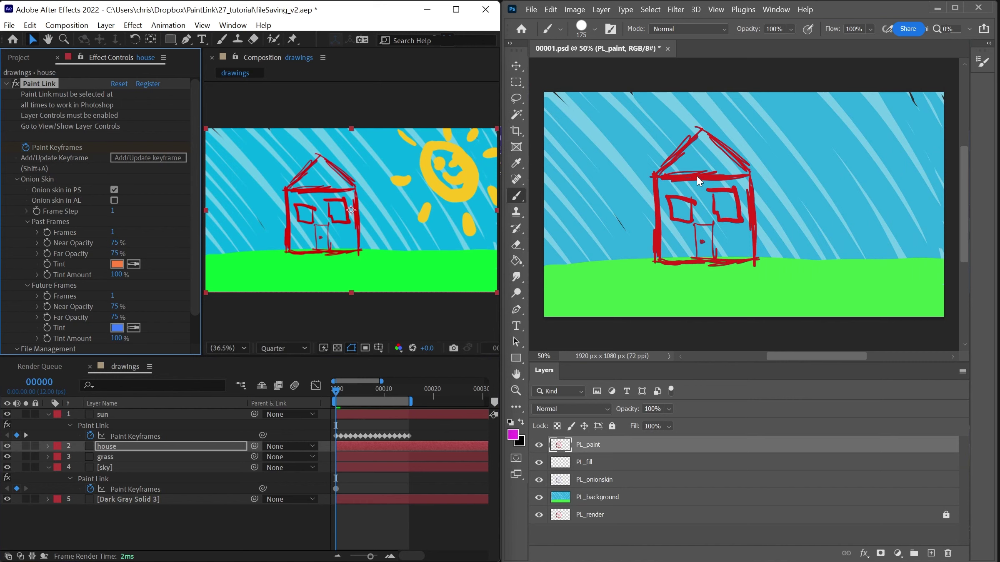
pyautogui.moveTo(747, 190); pyautogui.dragTo(656, 195)
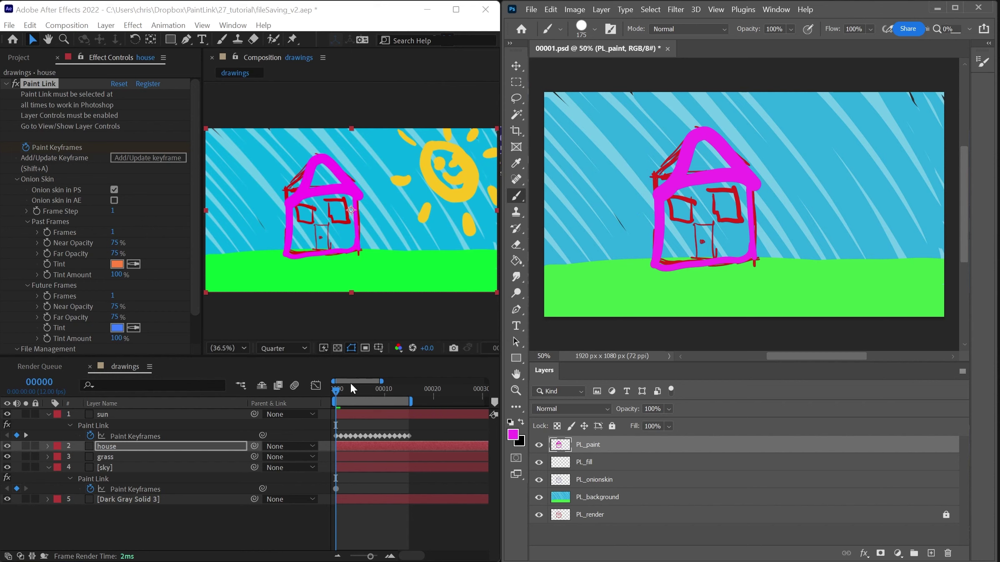
pyautogui.click(339, 389)
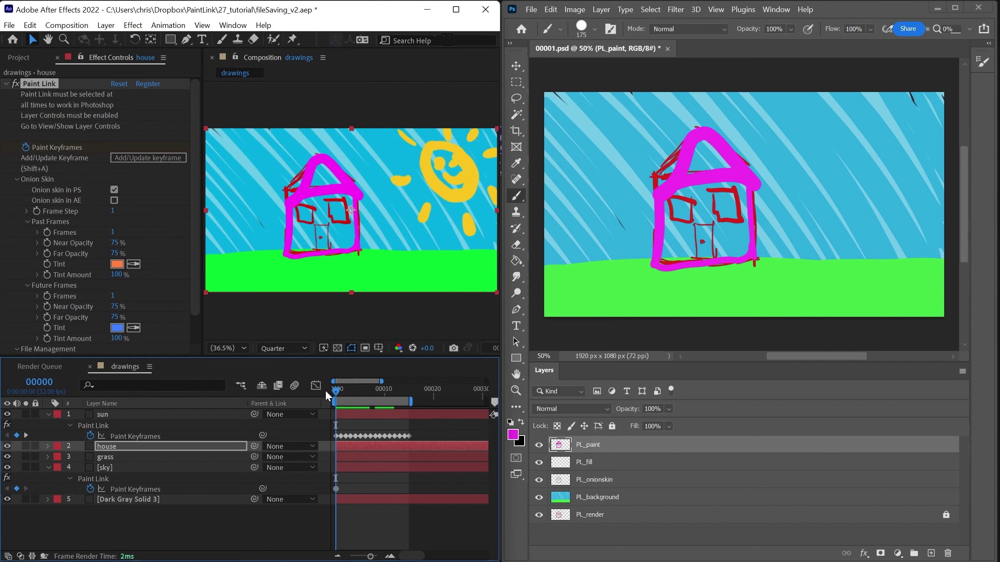
# - Save the fileSaving_v2 project and scrub to frame 7 to review the repainted house
pyautogui.click(6, 25)
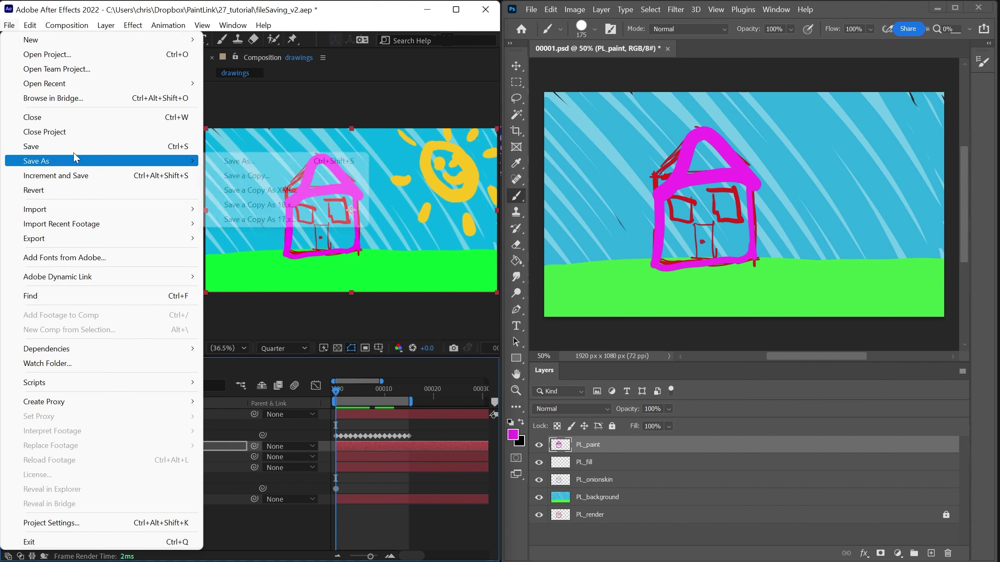
pyautogui.click(78, 149)
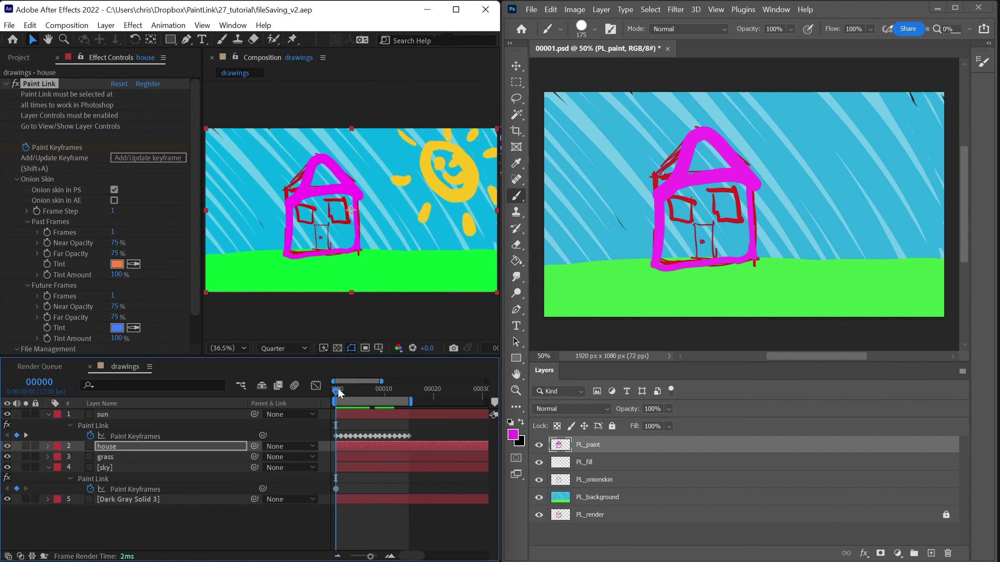
pyautogui.moveTo(337, 391); pyautogui.dragTo(372, 389)
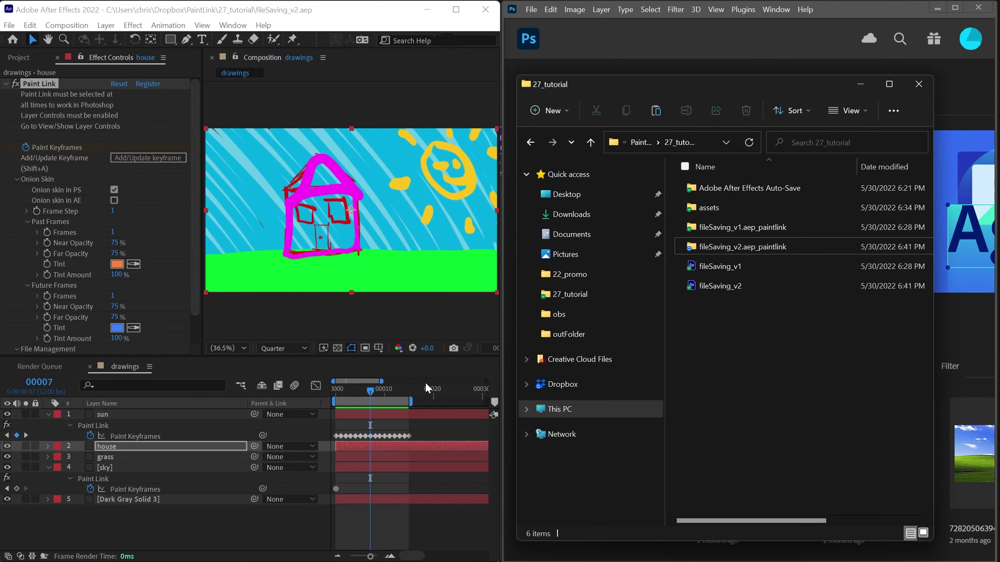
# - Open the fileSaving_v1 project, then select its project file together with the fileSaving_v1.aep_paintlink folder
pyautogui.doubleClick(705, 264)
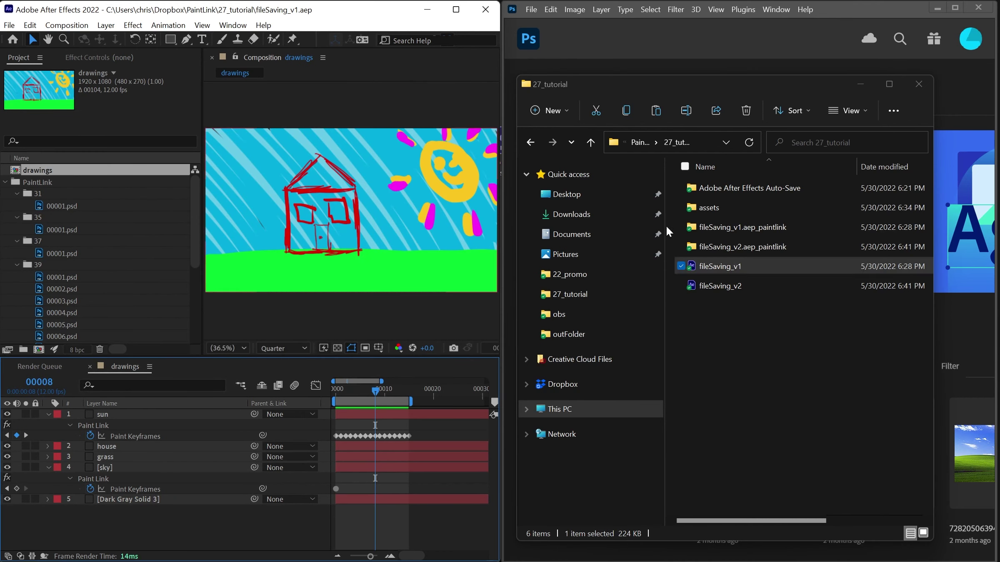
pyautogui.click(704, 226)
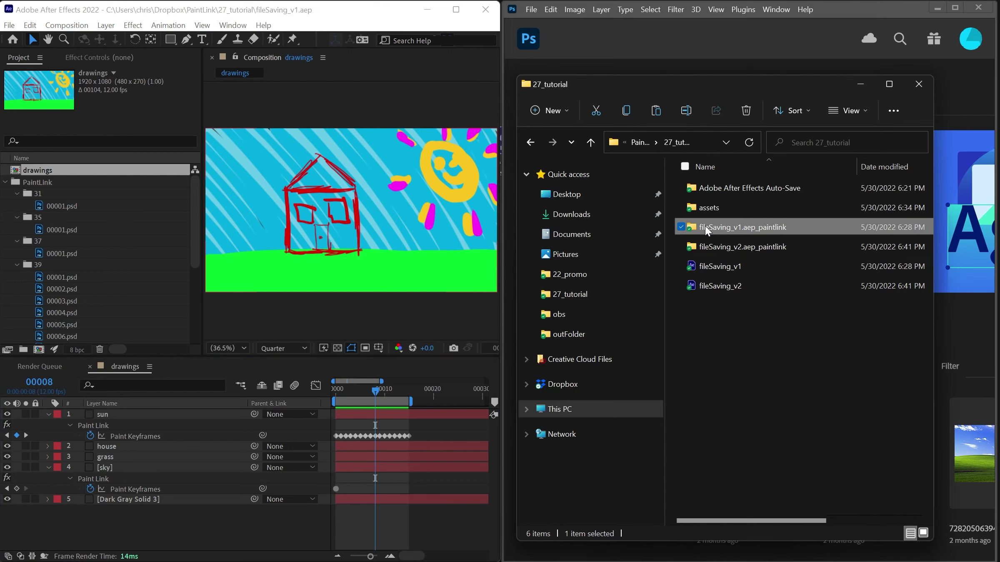
pyautogui.keyDown('ctrl'); pyautogui.click(714, 266); pyautogui.keyUp('ctrl')
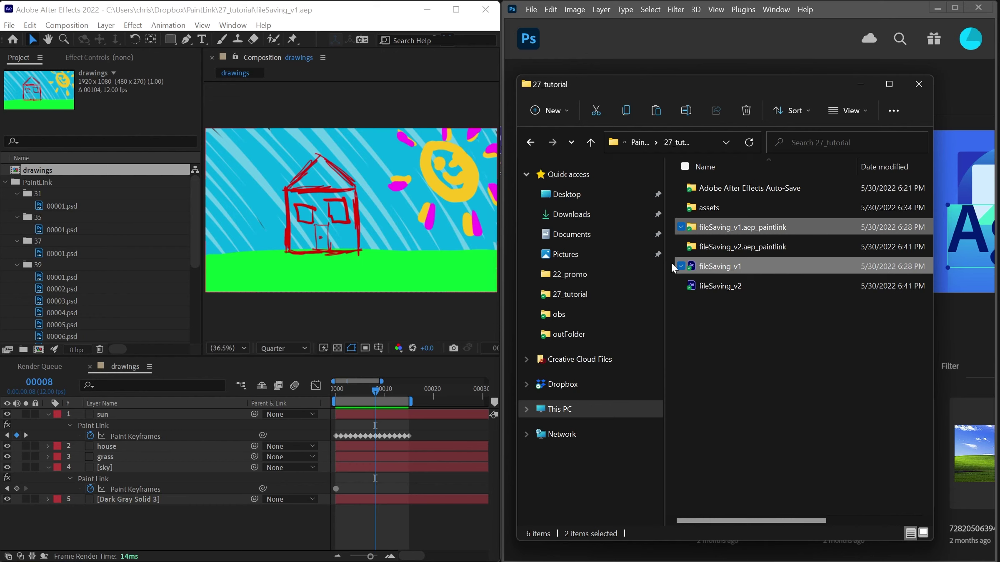
# - Activate the sun layer's Paint Link effect to view its current frame in Photoshop, then close 00009.psd without saving
pyautogui.click(116, 58)
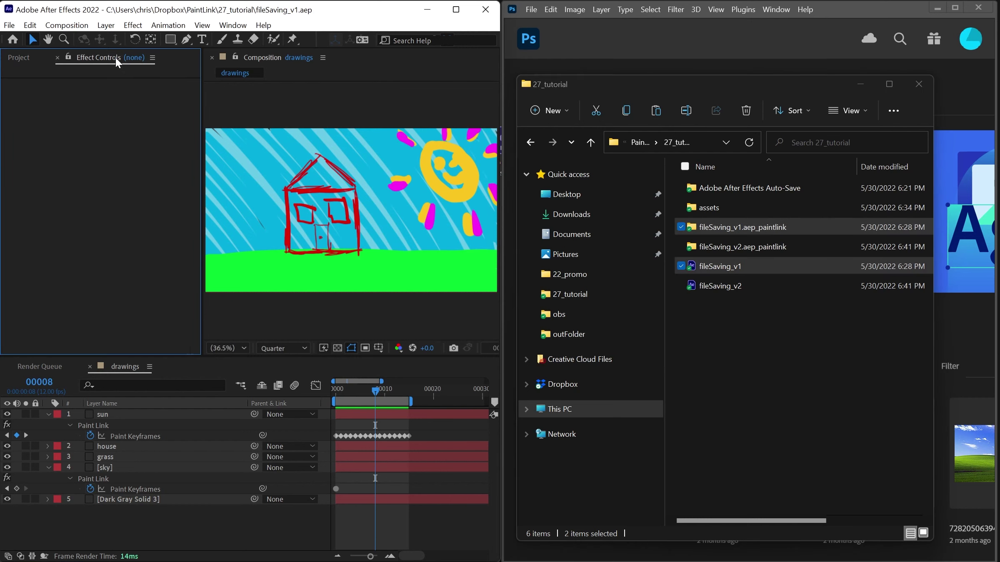
pyautogui.click(93, 425)
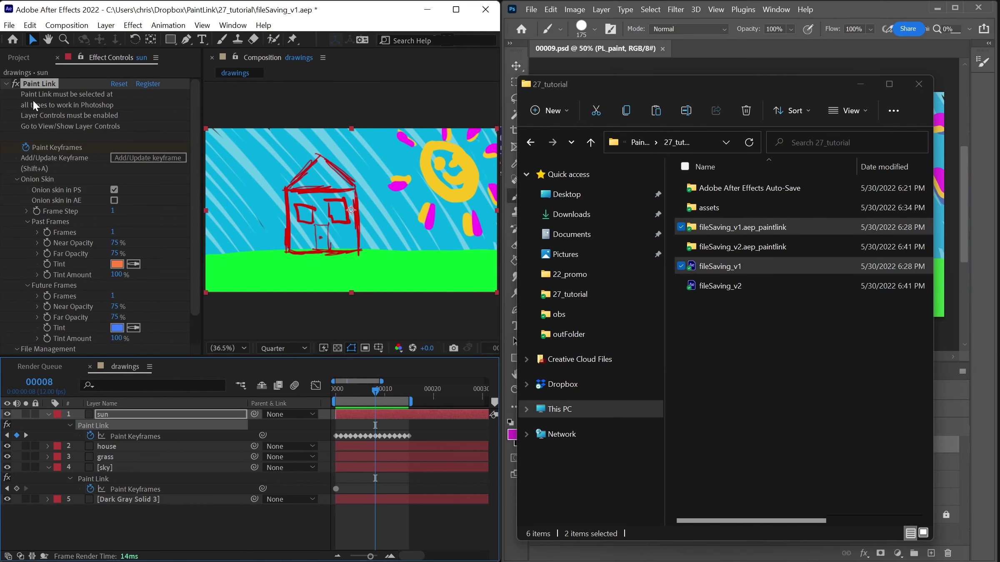
pyautogui.click(14, 230)
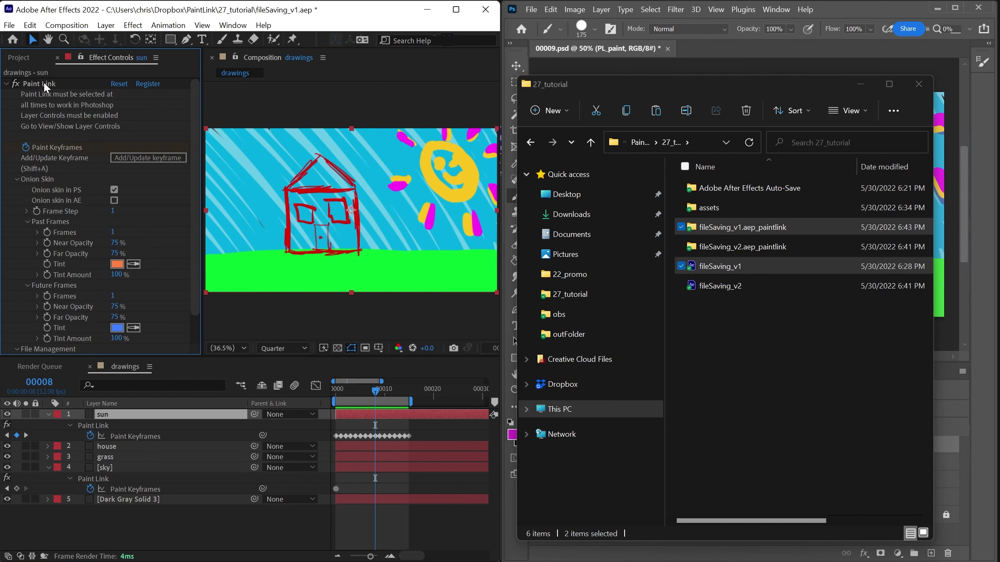
pyautogui.click(670, 49)
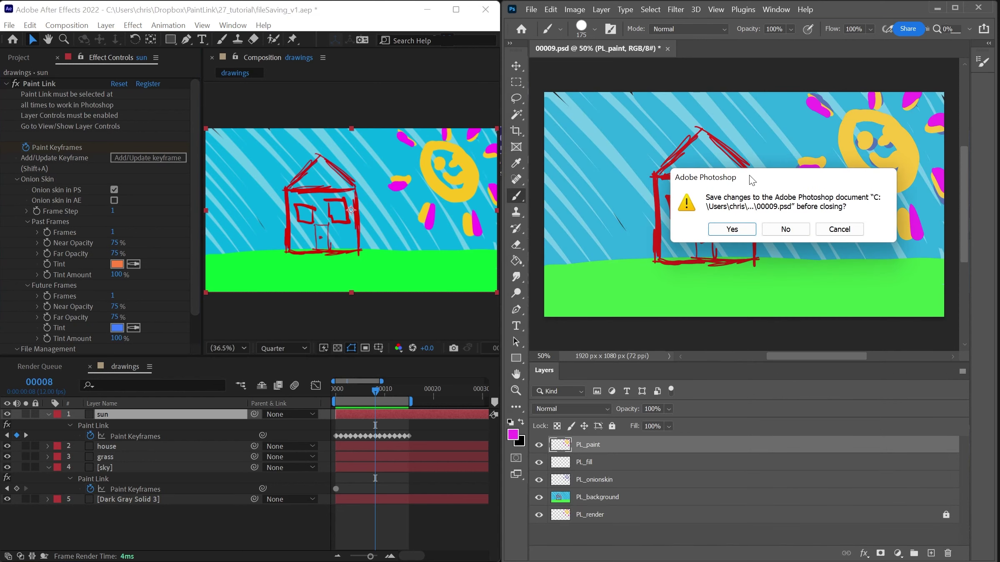
pyautogui.click(770, 230)
# - Open 00001.psd from folder 35 of fileSaving_v1.aep_paintlink, making Adobe Photoshop 2022 the default app for .psd files
pyautogui.hotkey('alt', 'Tab')
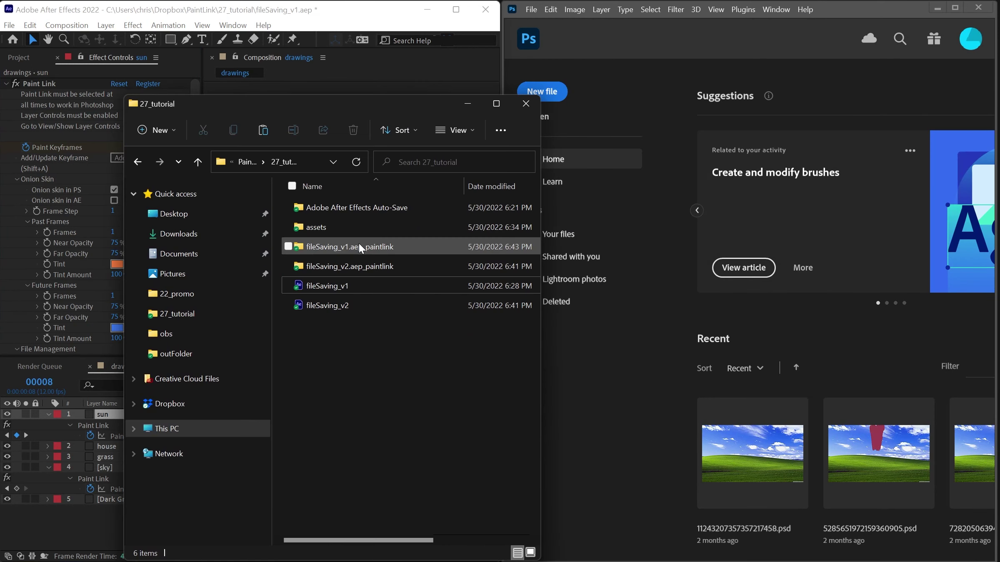
pyautogui.doubleClick(358, 243)
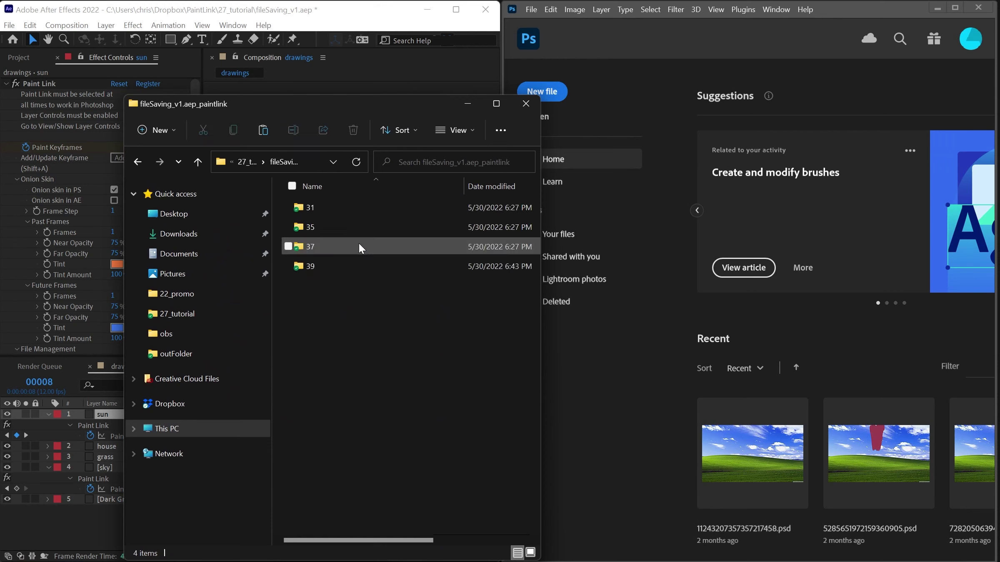
pyautogui.doubleClick(333, 229)
pyautogui.doubleClick(332, 207)
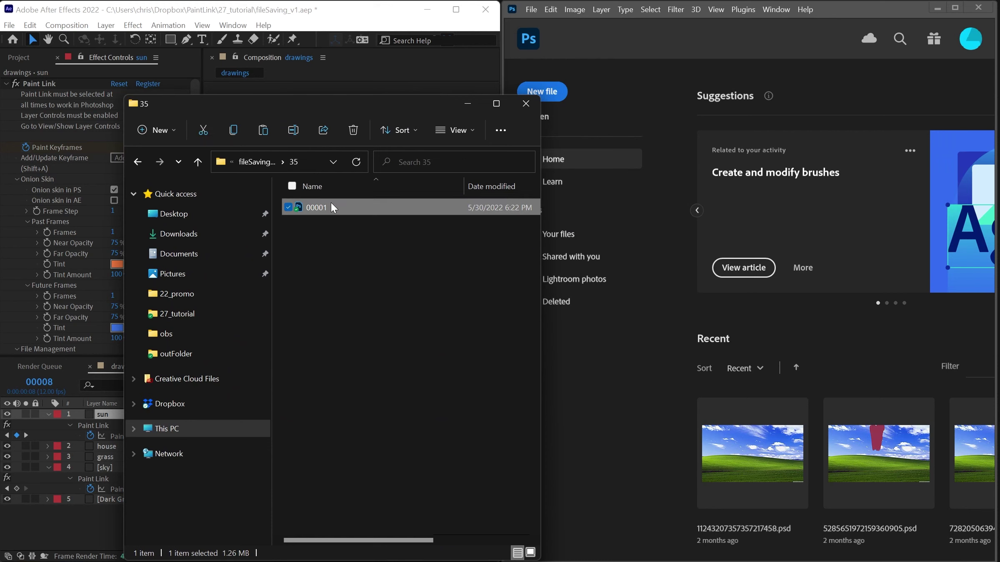
pyautogui.click(435, 389)
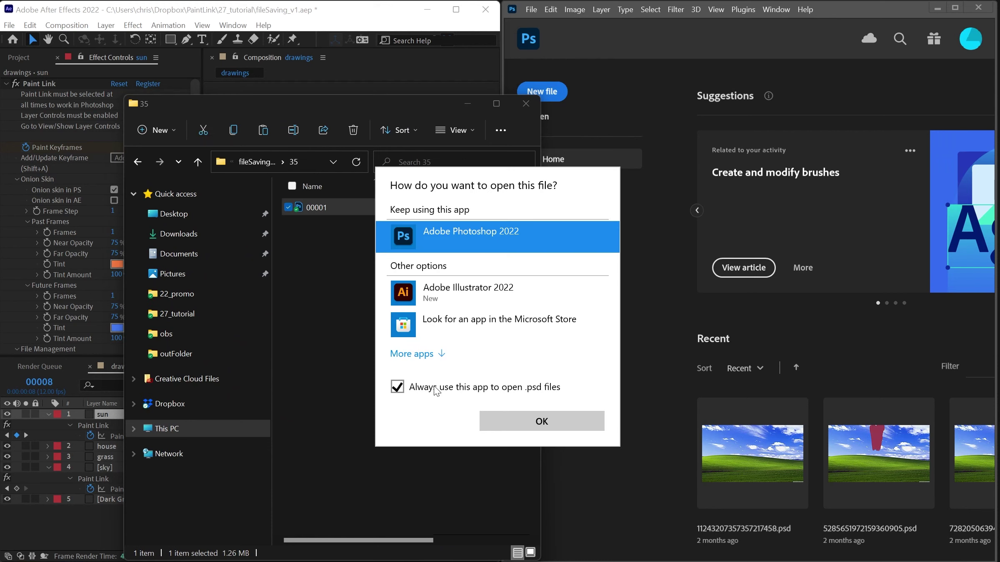
pyautogui.click(507, 415)
pyautogui.moveTo(400, 100); pyautogui.dragTo(444, 332)
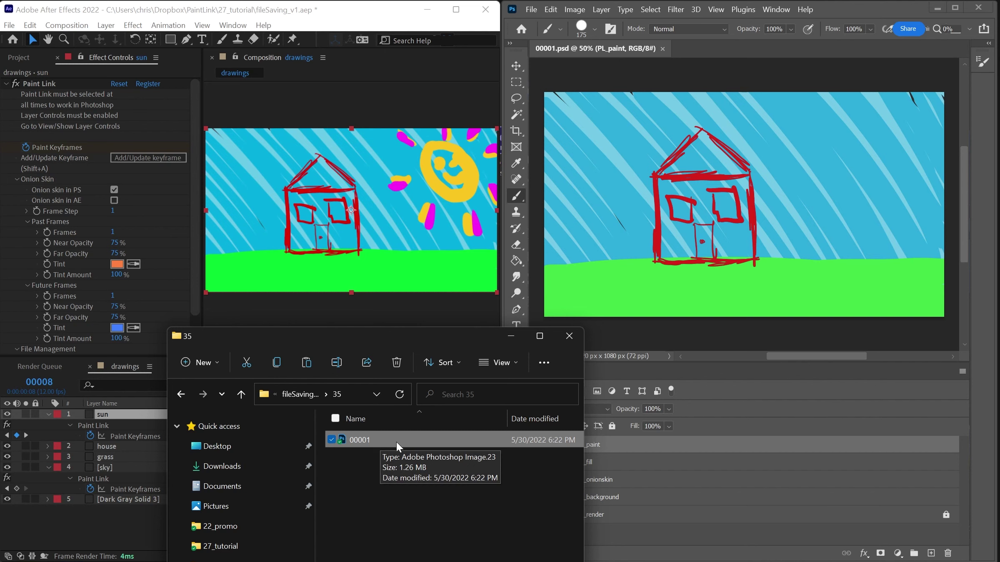
pyautogui.click(559, 337)
# - Paint a thick yellow (#f8fb20) outline over the house's roof and walls in 00001.psd and save the file
pyautogui.click(513, 435)
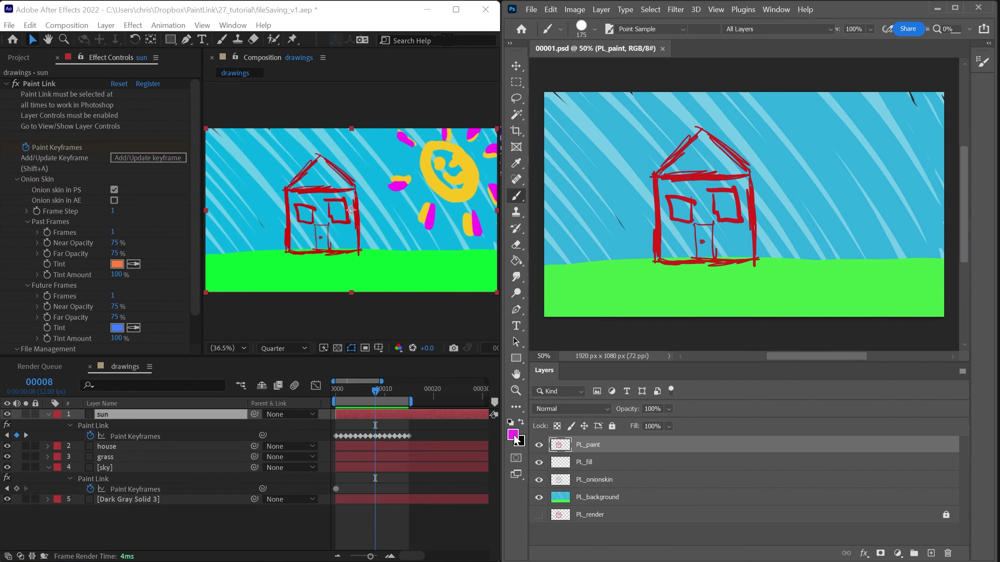
pyautogui.moveTo(512, 298); pyautogui.dragTo(509, 277)
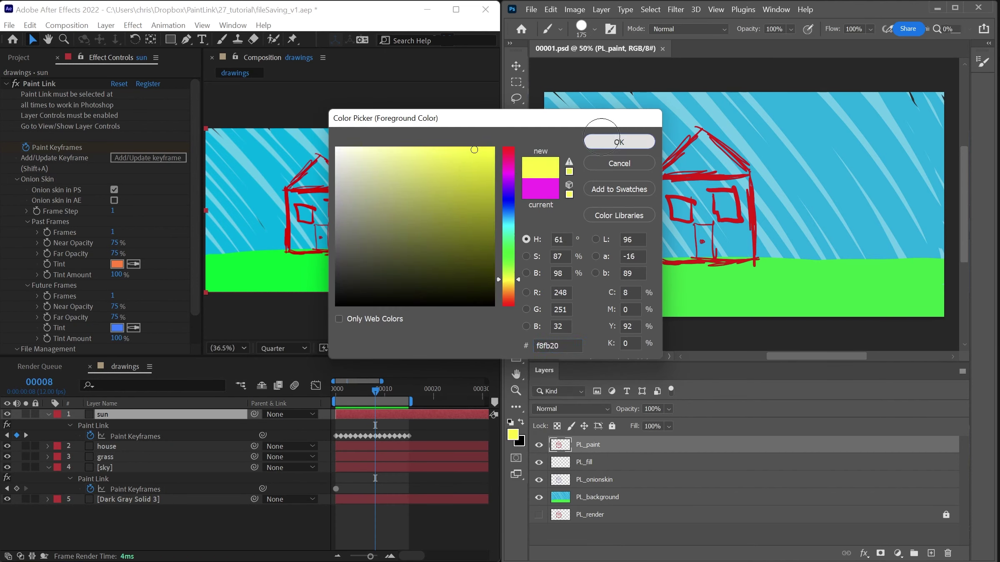
pyautogui.click(602, 142)
pyautogui.moveTo(655, 171)
pyautogui.mouseDown()
pyautogui.moveTo(754, 252)
pyautogui.moveTo(656, 173)
pyautogui.mouseUp()
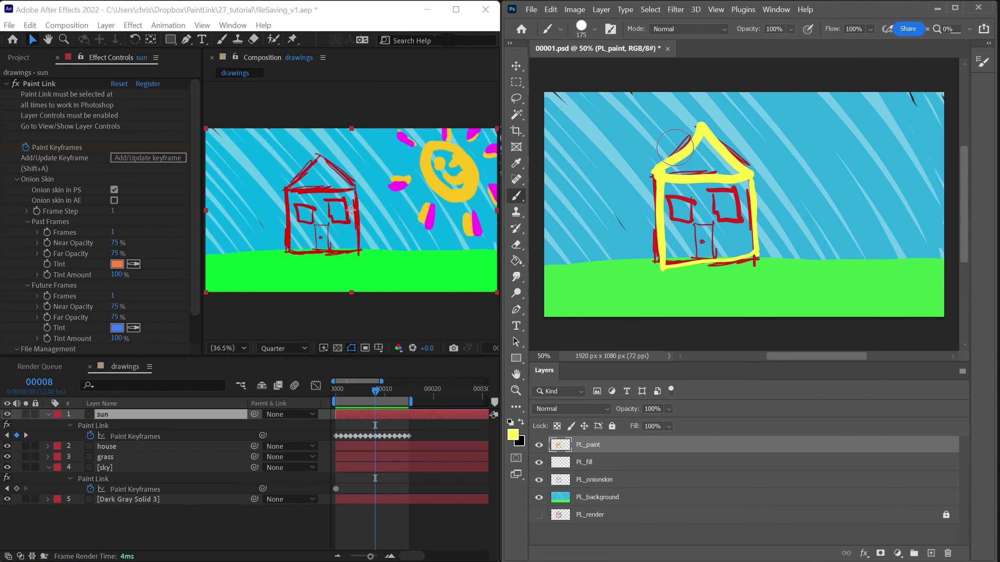
pyautogui.click(531, 9)
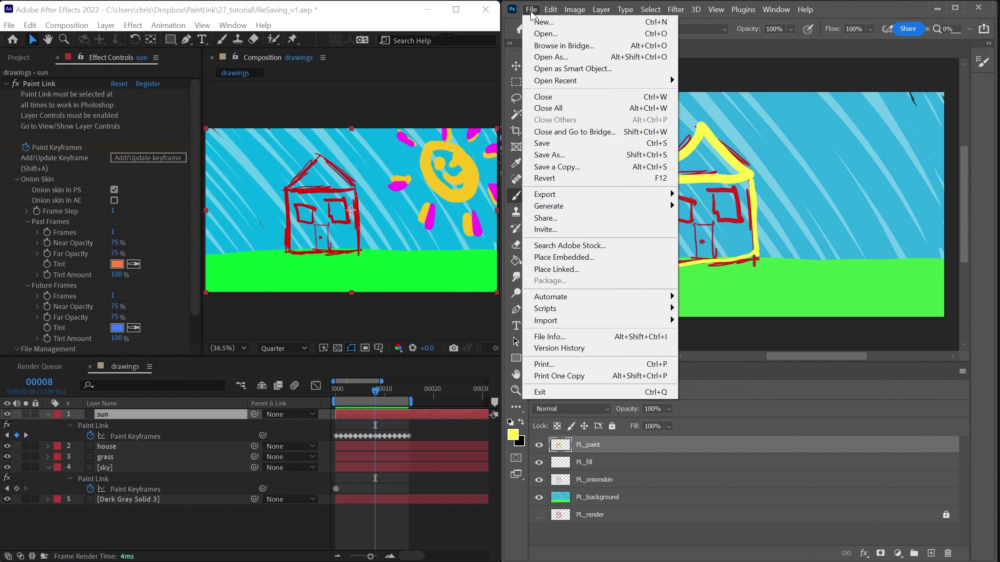
pyautogui.click(546, 144)
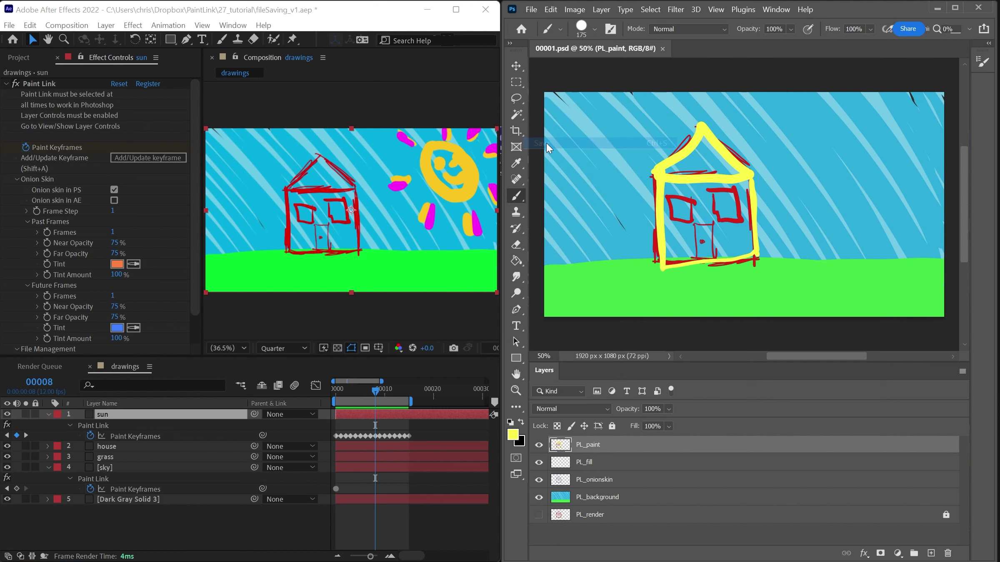
# - Return to frame 0 in After Effects and activate the house layer's Paint Link effect to load the repainted PSD
pyautogui.click(103, 476)
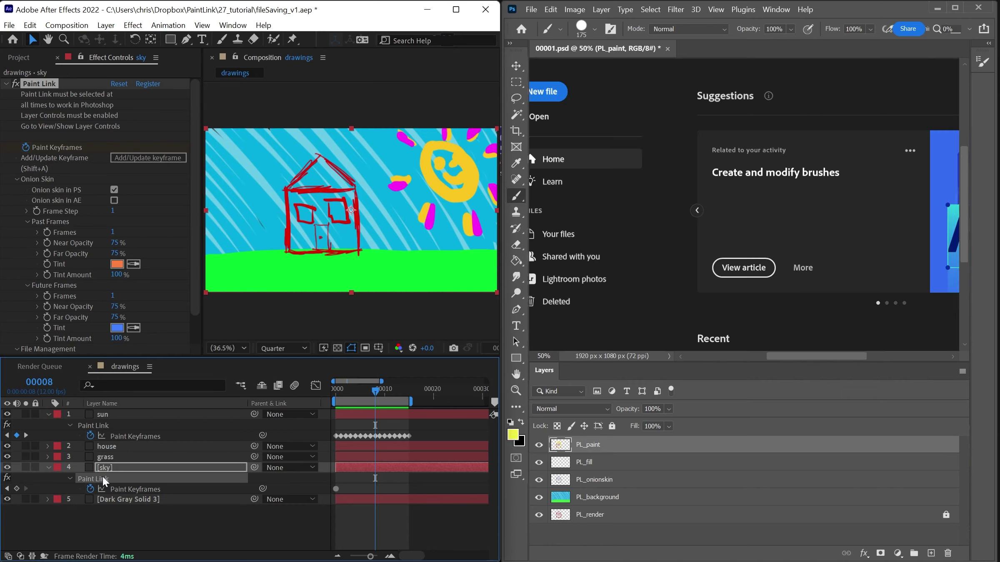
pyautogui.click(110, 445)
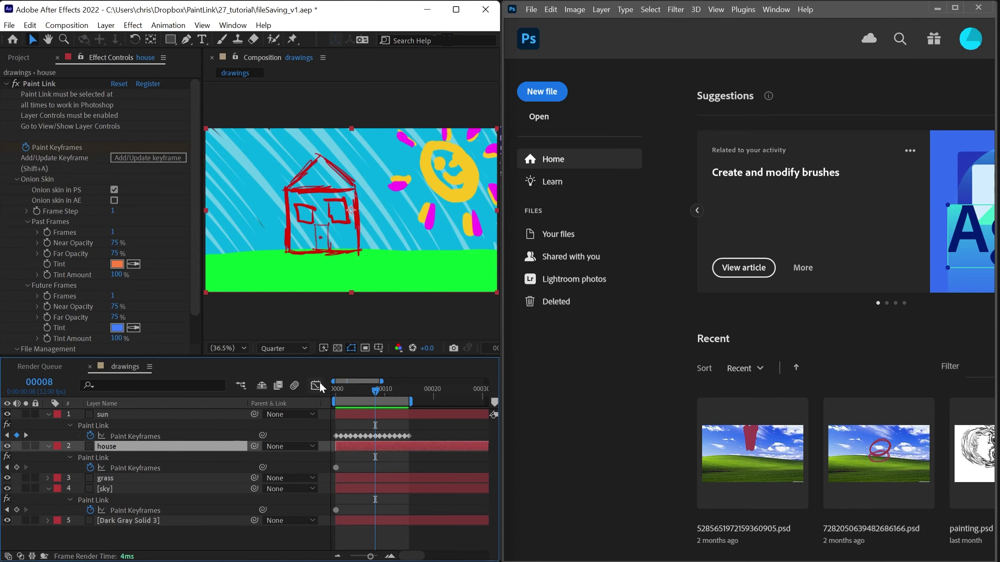
pyautogui.click(339, 391)
pyautogui.click(110, 457)
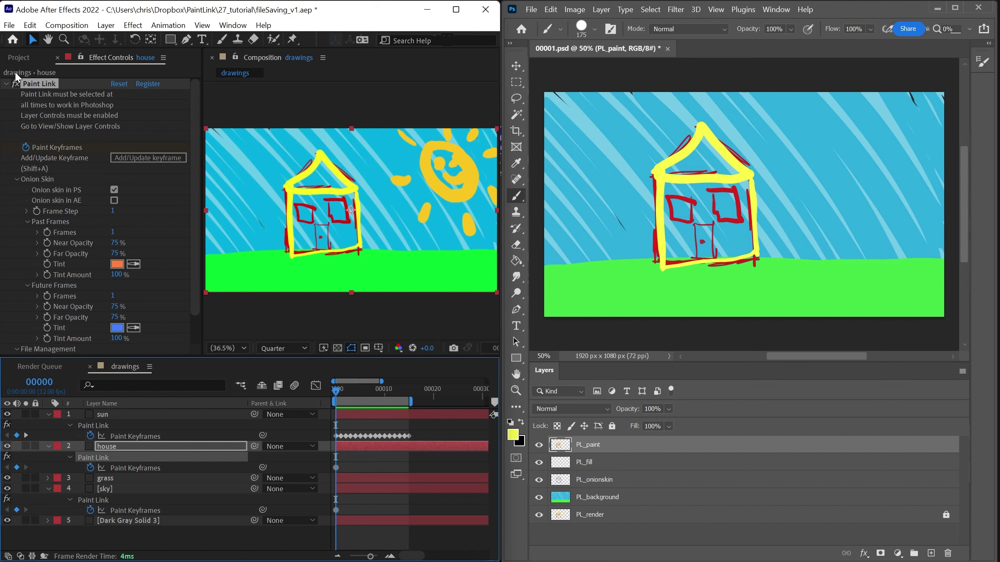
# - Reveal folder 31's 00001.psd in File Explorer, then close After Effects while saving the changes to fileSaving_v1.aep
pyautogui.click(22, 54)
pyautogui.click(58, 205)
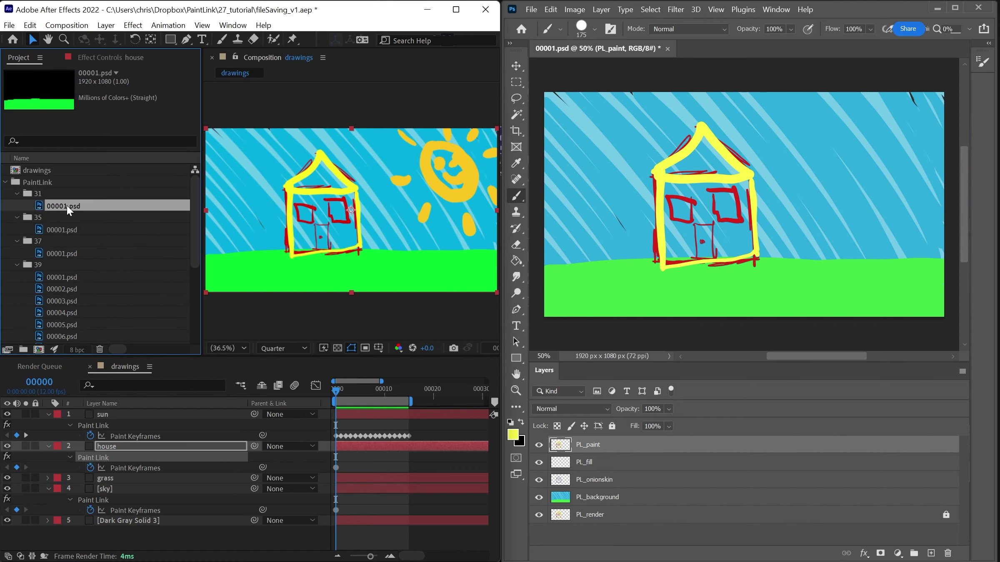
pyautogui.rightClick(66, 205)
pyautogui.click(144, 361)
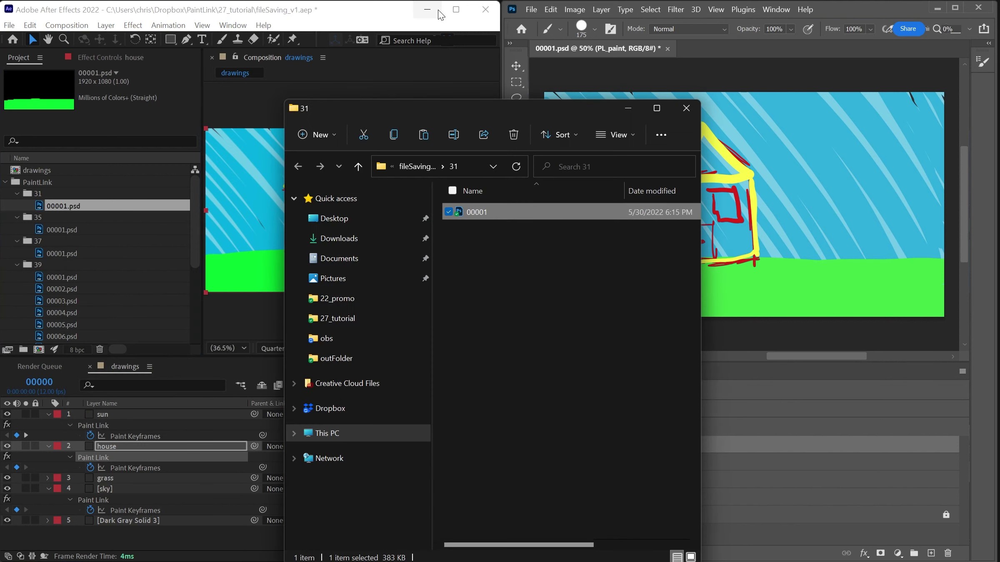
pyautogui.click(485, 11)
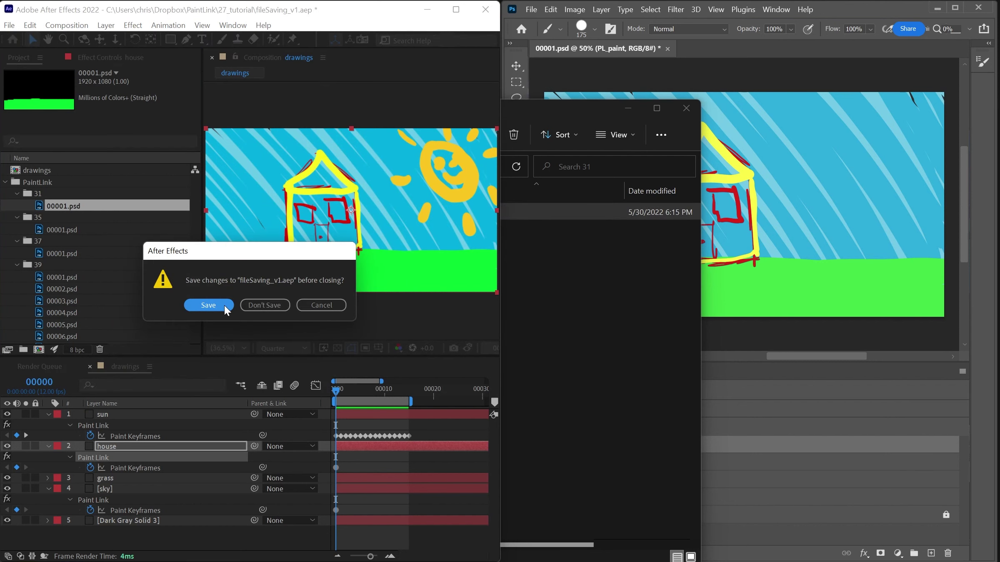
pyautogui.click(224, 305)
# - Snap the File Explorer window beside Photoshop and inspect folder 35 of fileSaving_v1.aep_paintlink
pyautogui.moveTo(528, 116); pyautogui.dragTo(1, 125)
pyautogui.click(173, 64)
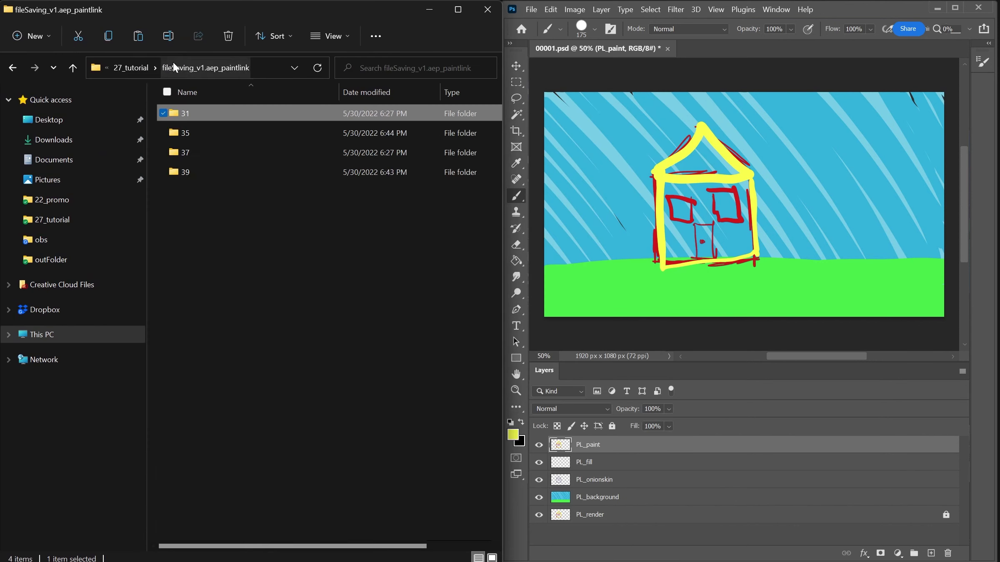
pyautogui.doubleClick(201, 128)
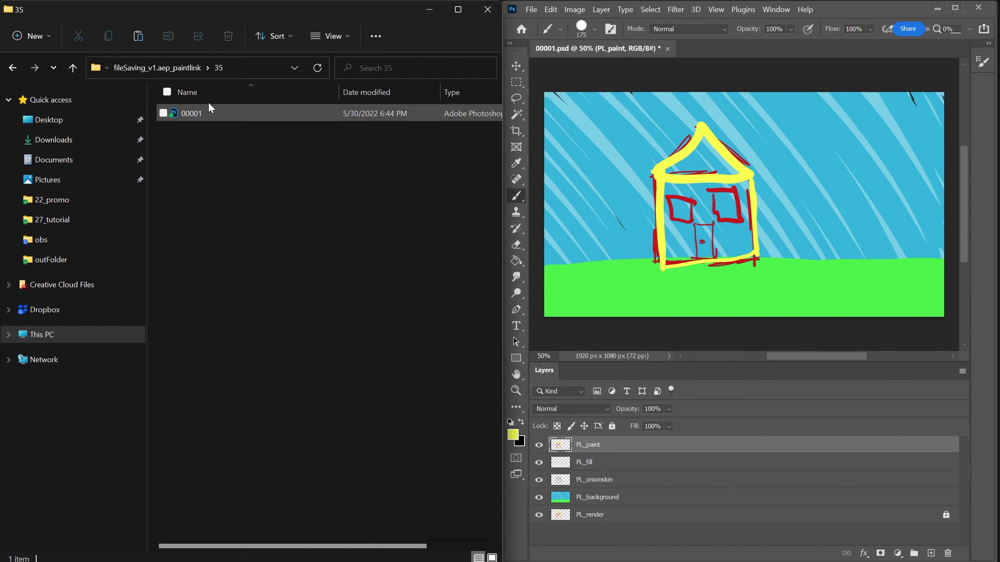
# - Open 00010.psd in Photoshop from folder 39 of fileSaving_v1.aep_paintlink
pyautogui.click(175, 67)
pyautogui.click(195, 167)
pyautogui.doubleClick(195, 167)
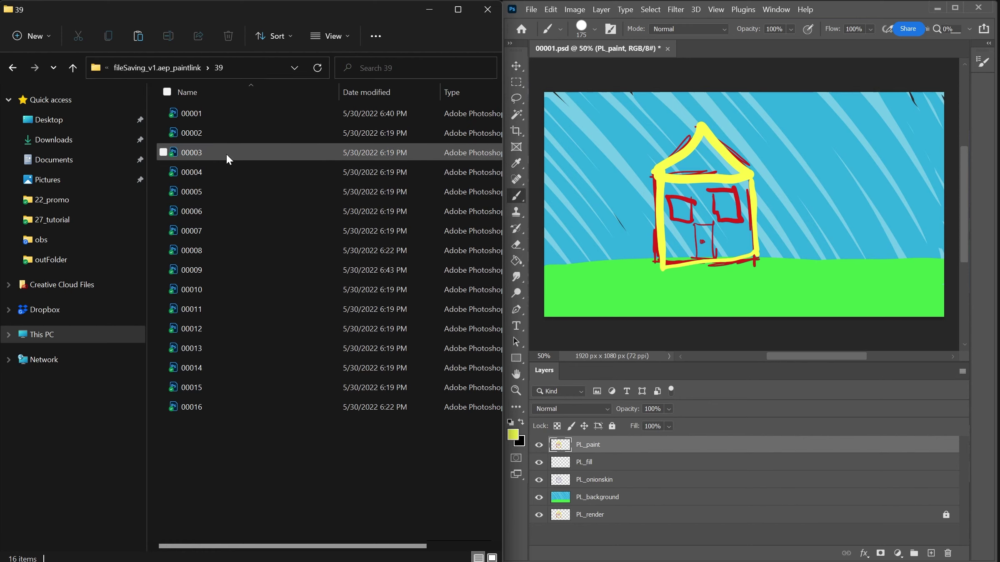
pyautogui.doubleClick(213, 291)
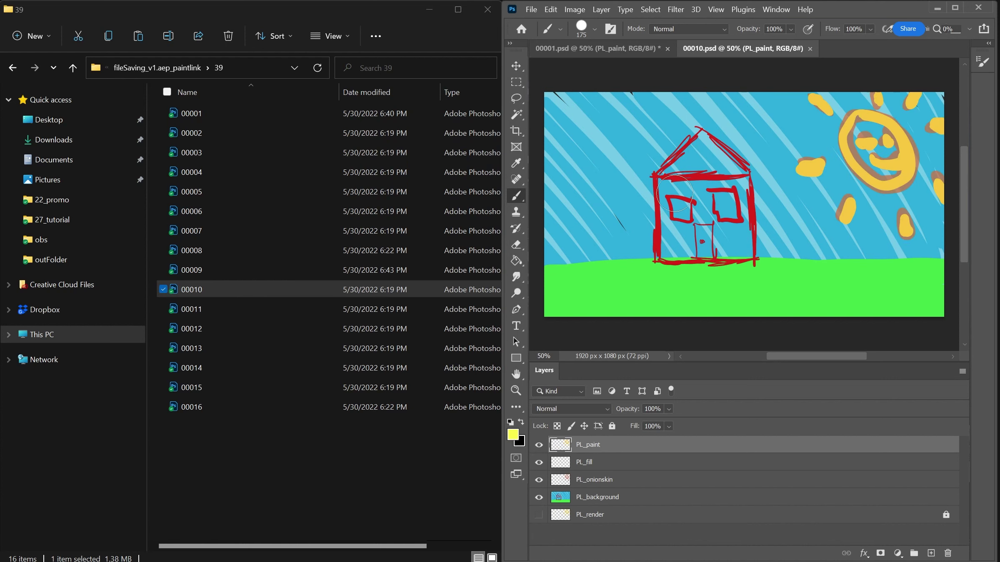